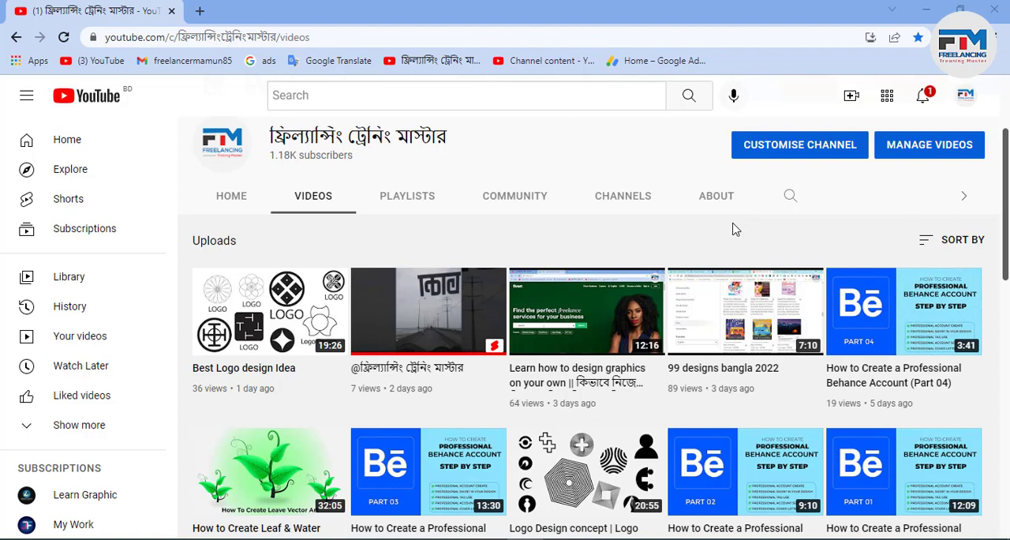
- Switch from the browser to the blank Untitled-1 document in Adobe Illustrator
click(900, 8)
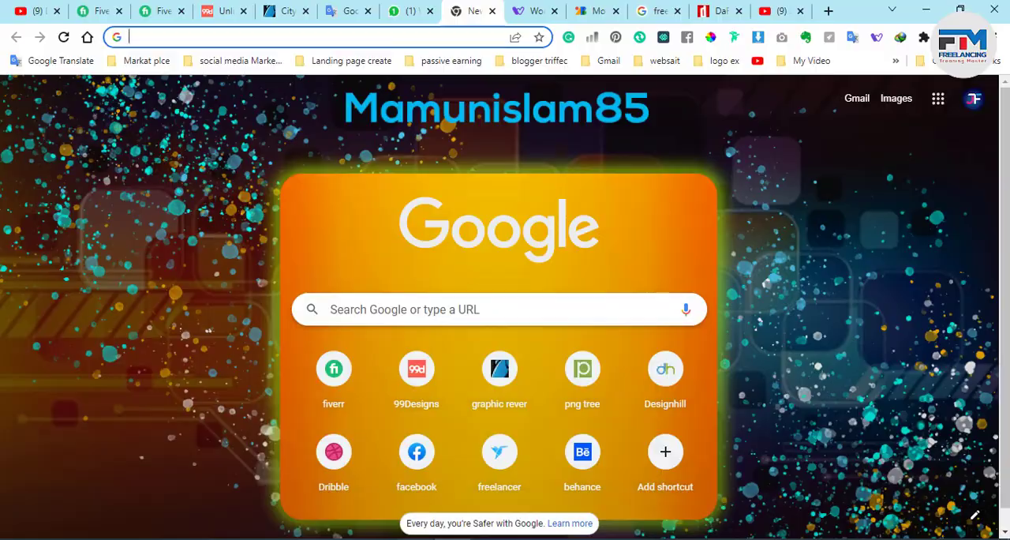
click(415, 539)
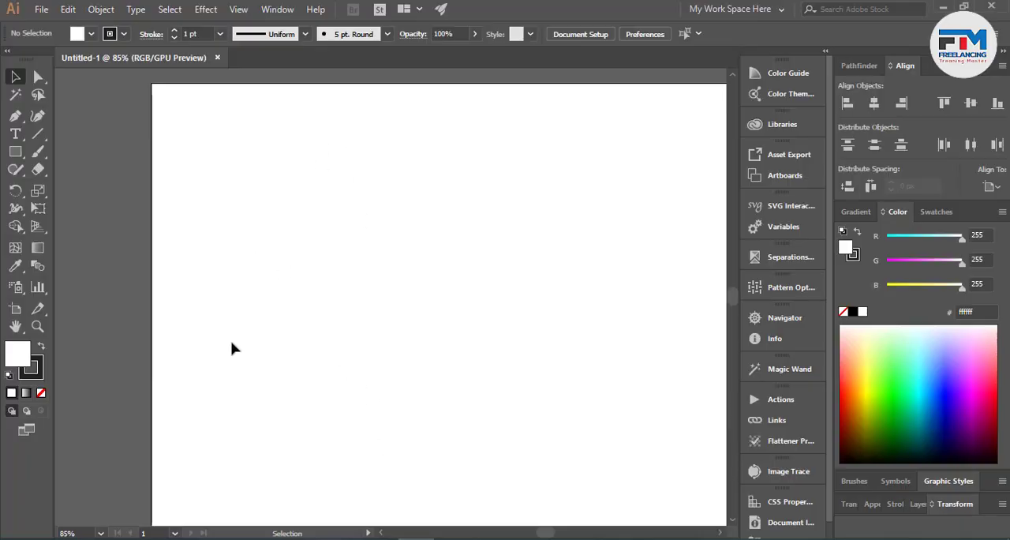
click(17, 134)
click(15, 76)
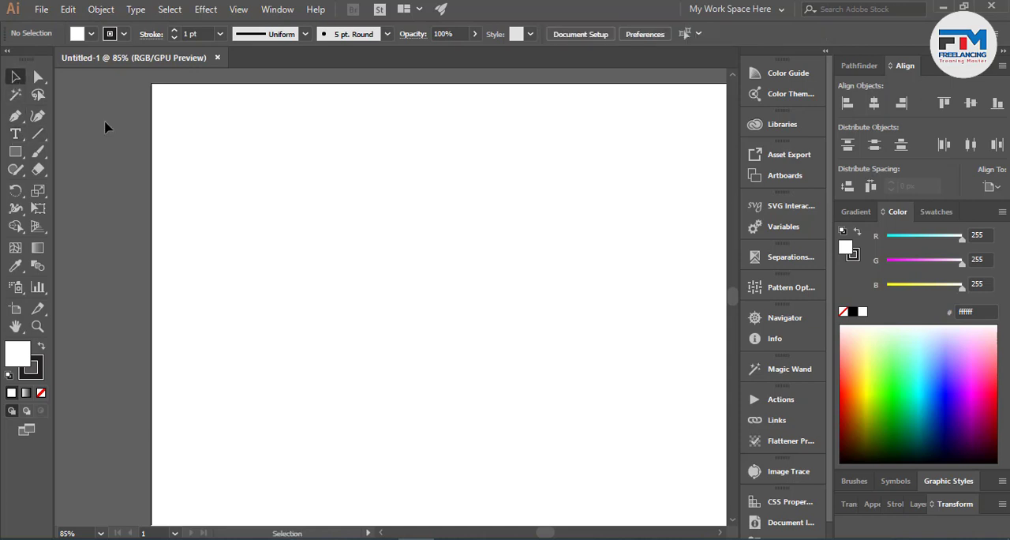
- Draw a 1280 × 720 px rectangle covering the whole artboard and remove its stroke
scroll(219, 187, up, 3)
scroll(99, 211, down, 3)
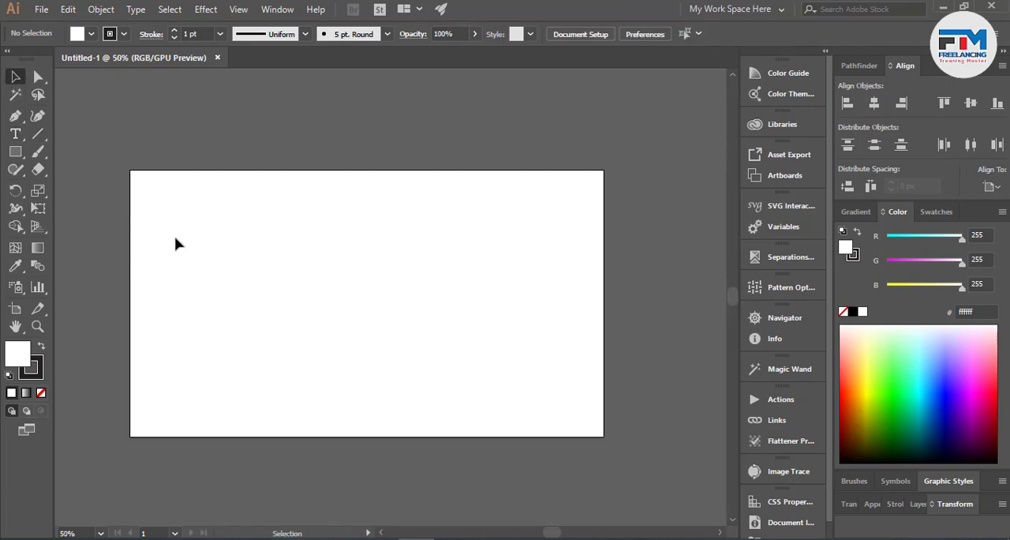
click(15, 153)
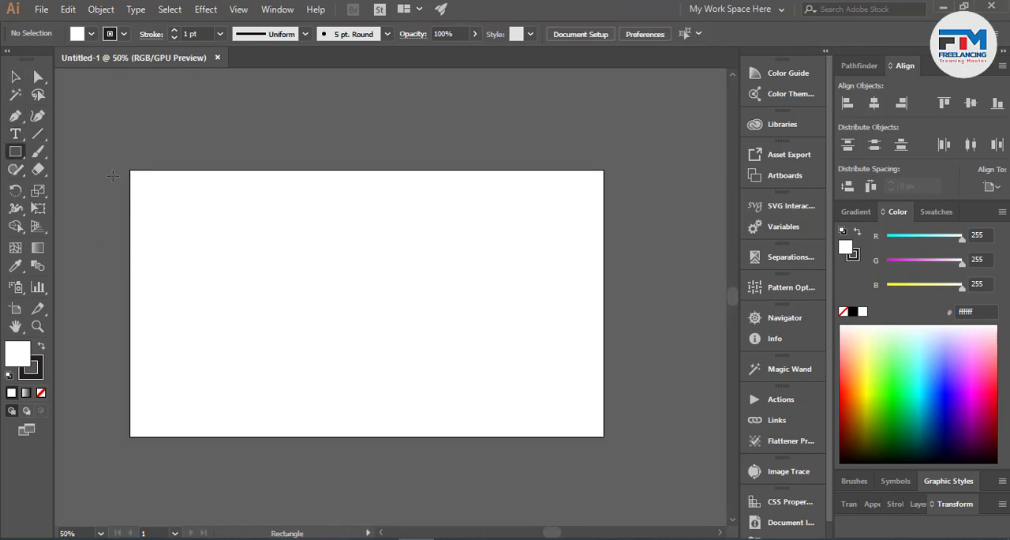
drag(130, 170, 603, 436)
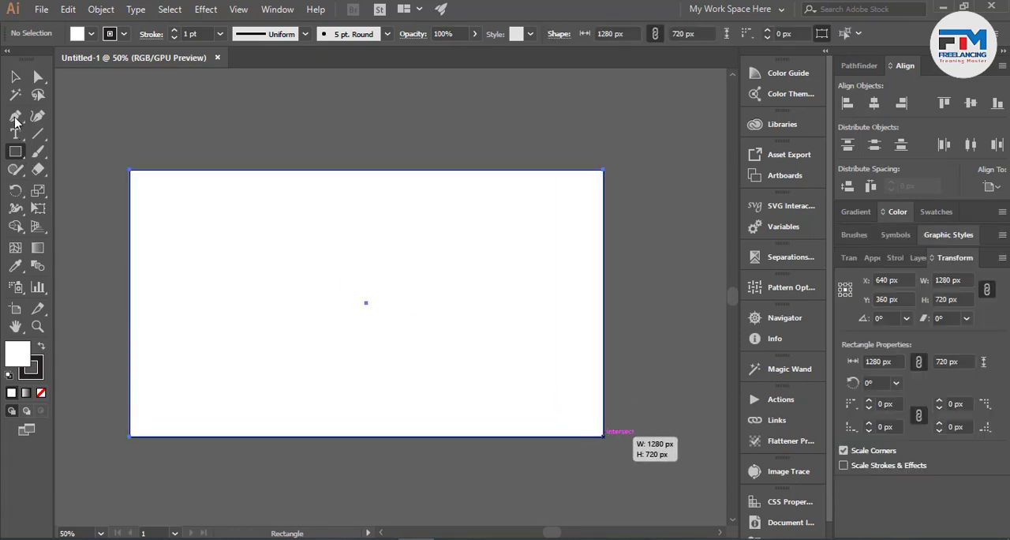
click(15, 76)
click(40, 368)
click(41, 393)
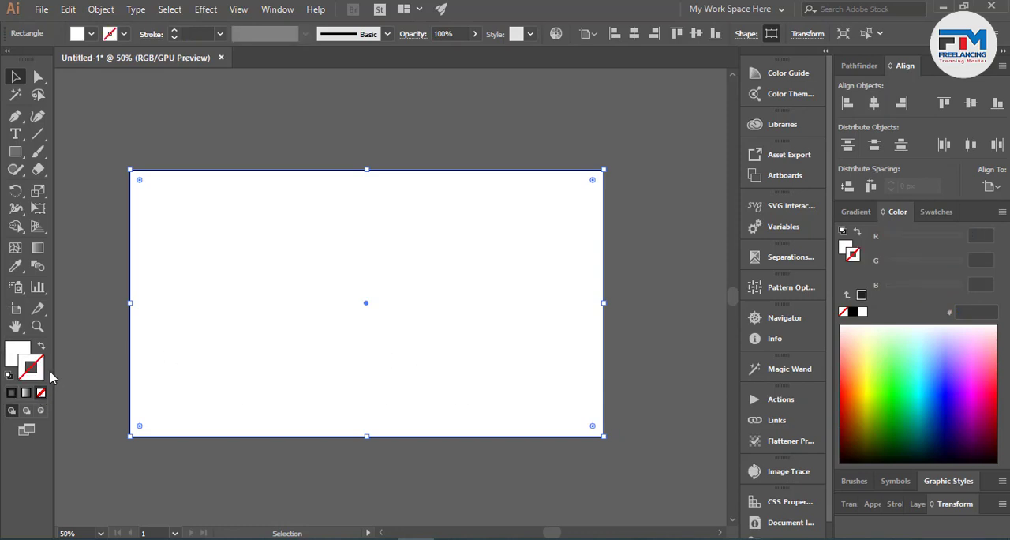
- Fill the artboard-sized rectangle with very dark navy, hex 00001d
click(17, 353)
click(942, 423)
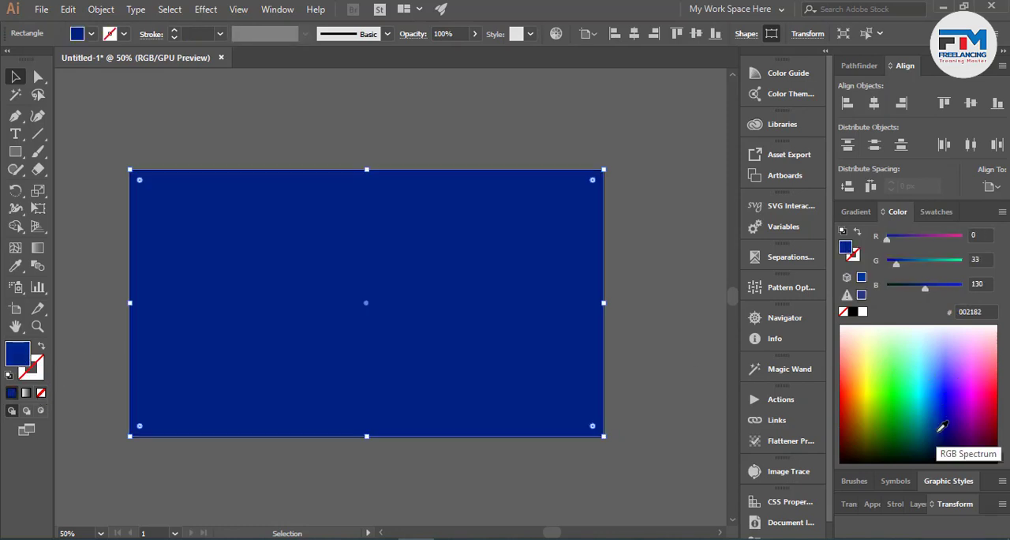
click(948, 437)
click(948, 444)
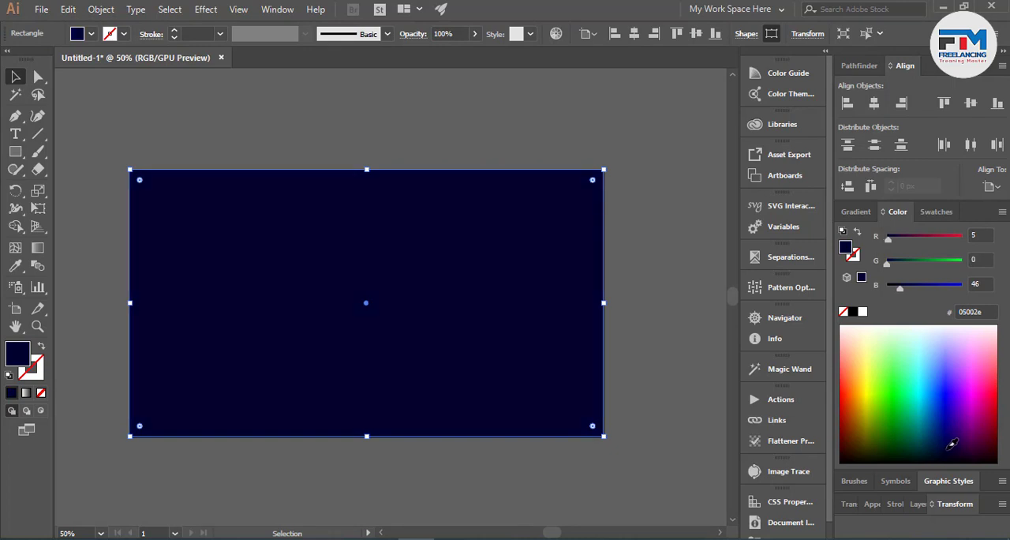
click(949, 449)
click(645, 353)
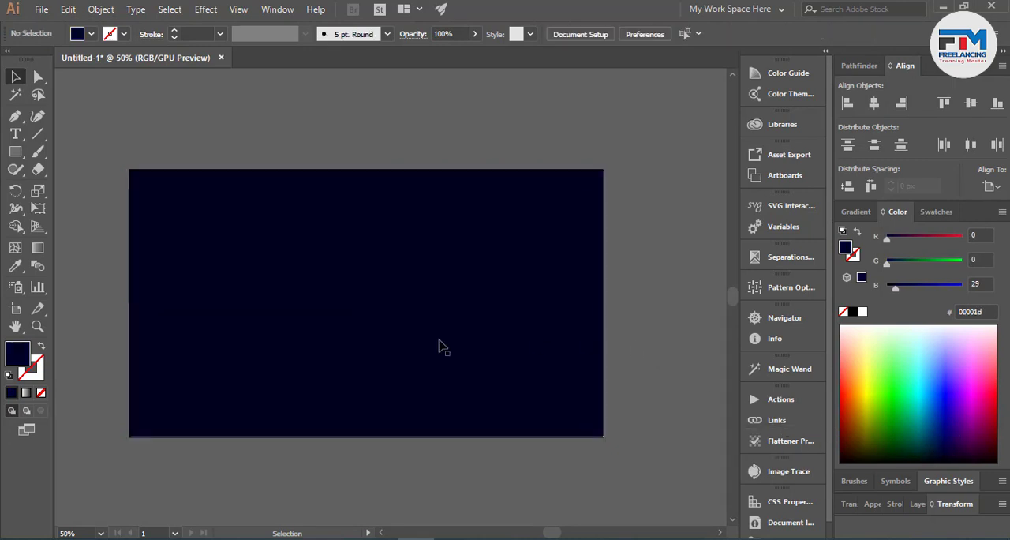
- Lock the dark navy background rectangle
scroll(311, 357, up, 1)
click(357, 358)
key(ctrl)
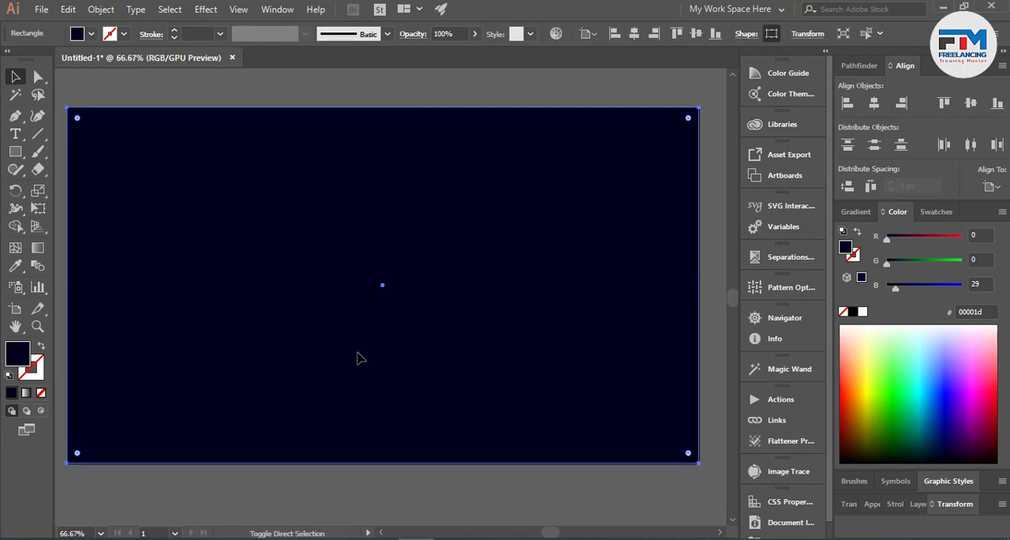
key(ctrl+shift+a)
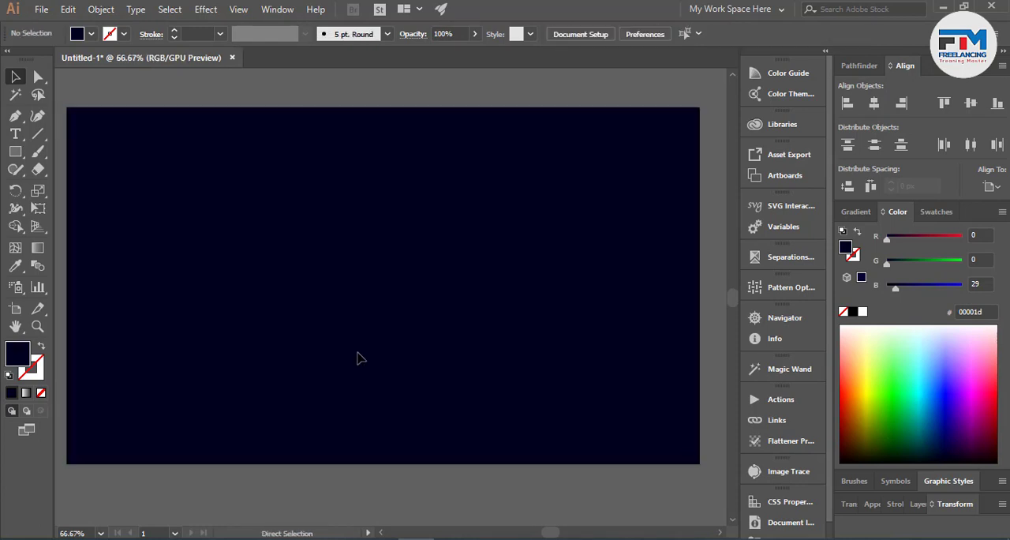
- Add the text "3d text" above the artboard and enlarge it to about 241 pt
scroll(434, 389, down, 1)
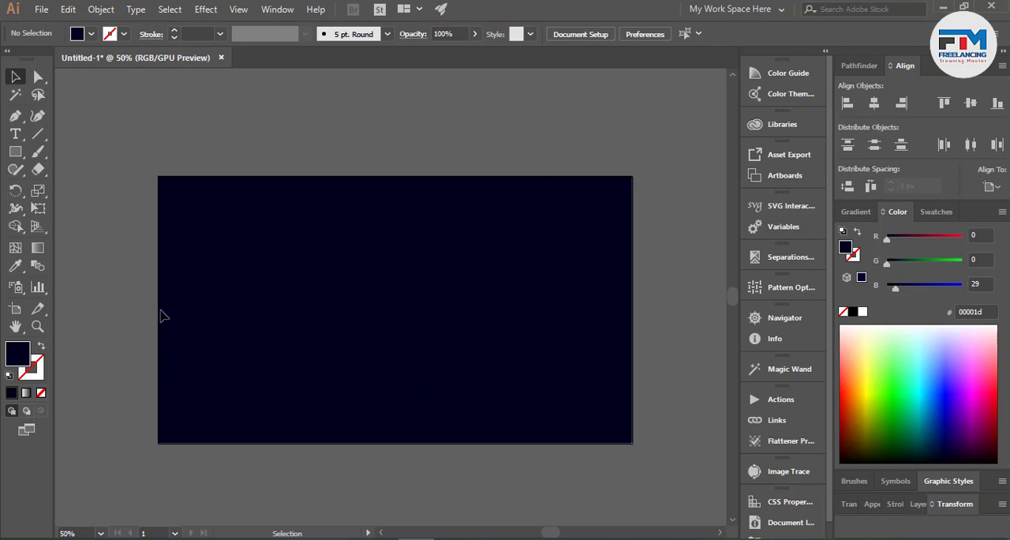
scroll(207, 296, up, 2)
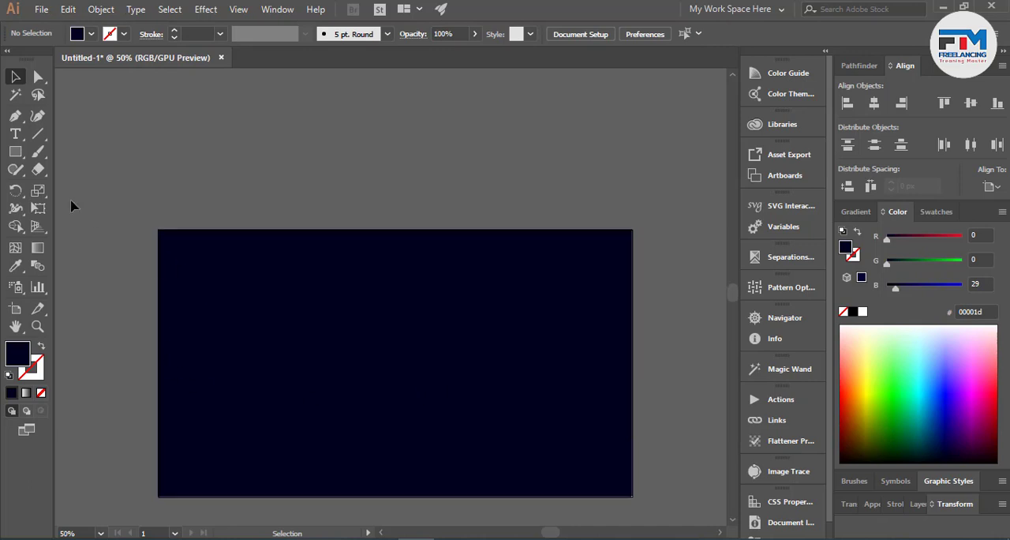
click(15, 134)
click(154, 147)
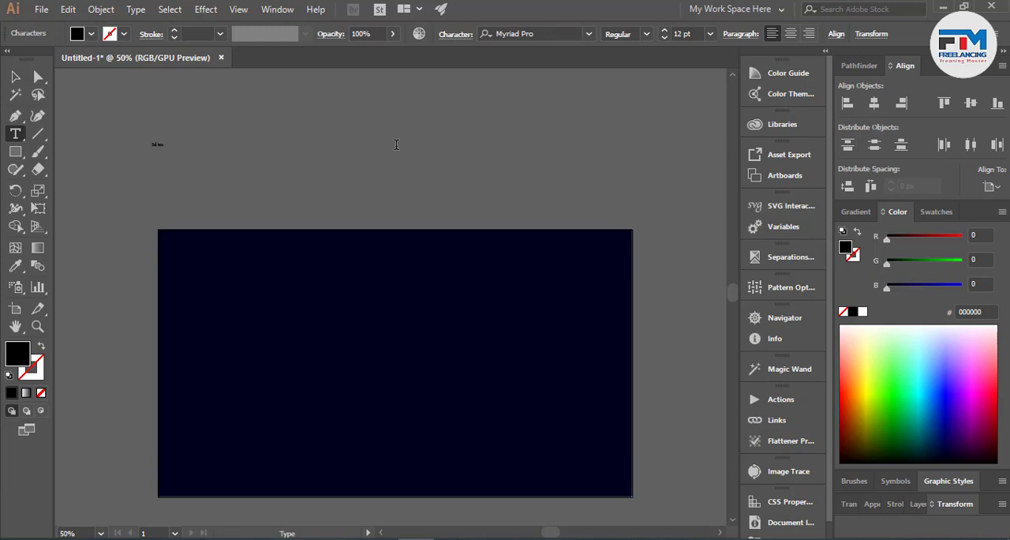
key(Escape)
drag(166, 156, 385, 263)
ctrl+click(385, 264)
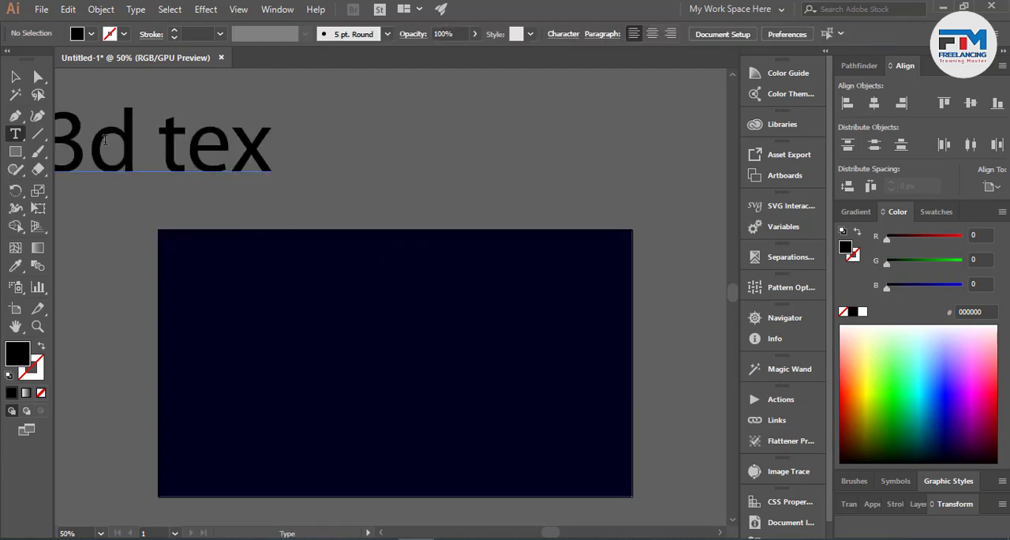
click(257, 148)
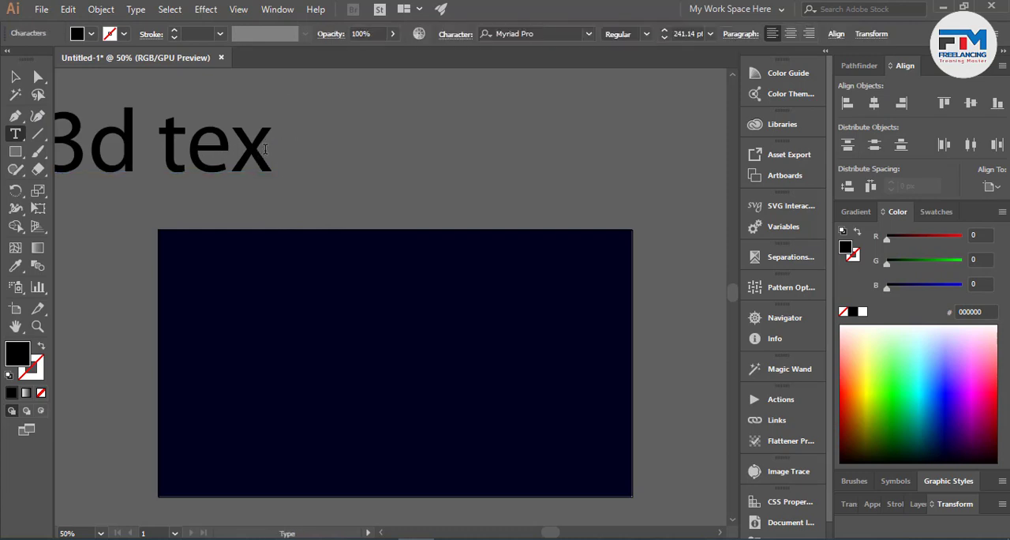
text(t)
- Apply the All Caps character option to the "3d text" object
click(15, 76)
click(456, 34)
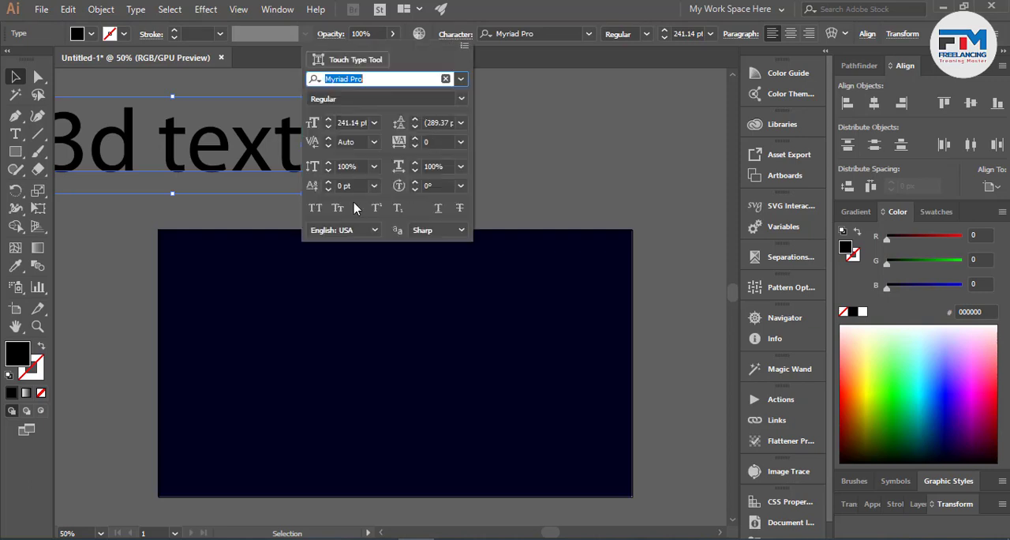
click(314, 207)
click(224, 198)
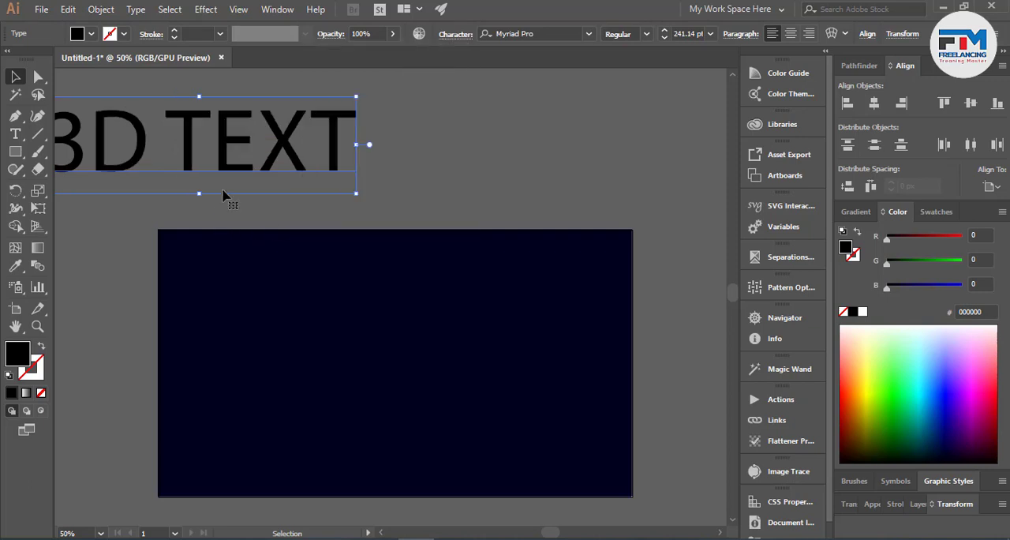
- Set the font of the 3D TEXT object to AMCAP Eternal
click(517, 34)
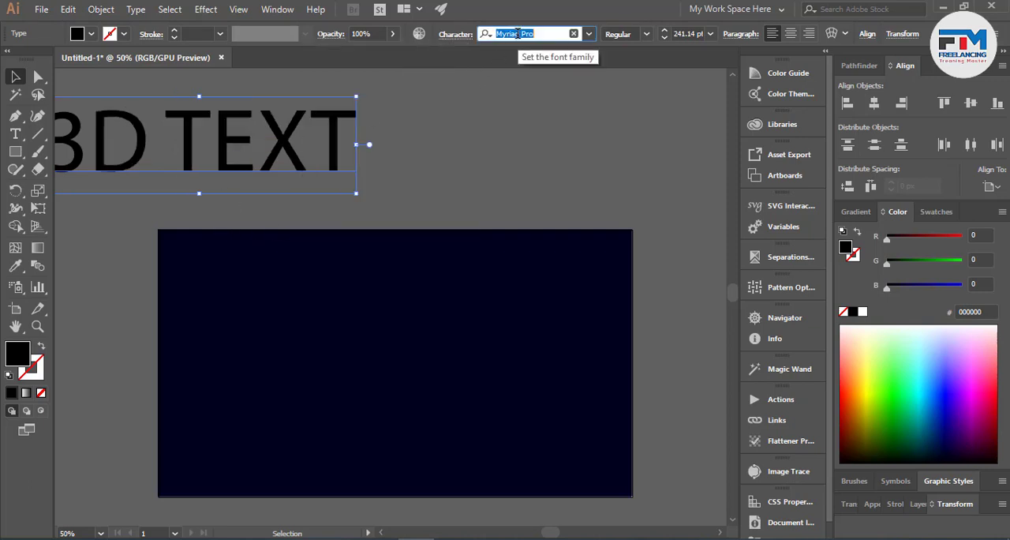
text(a)
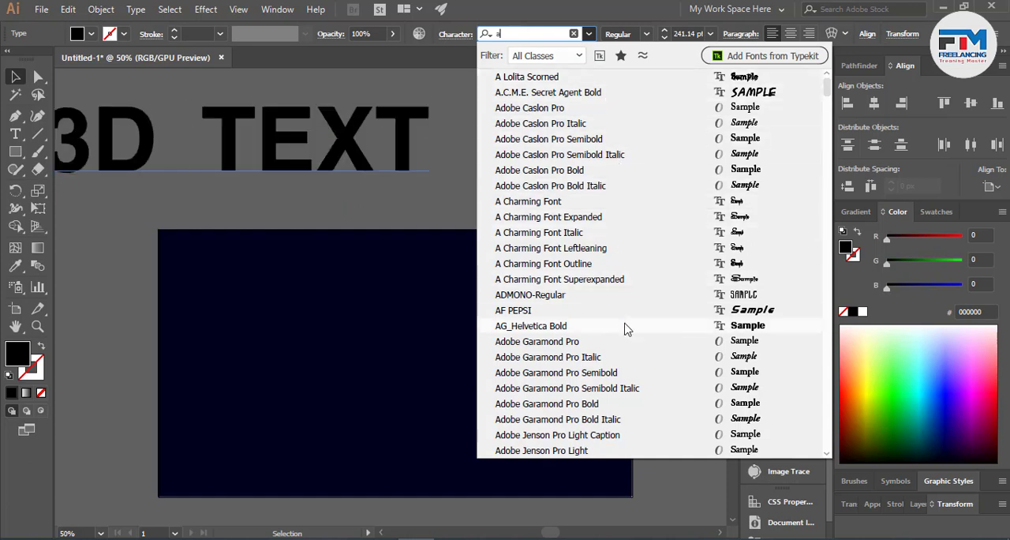
scroll(608, 399, down, 12)
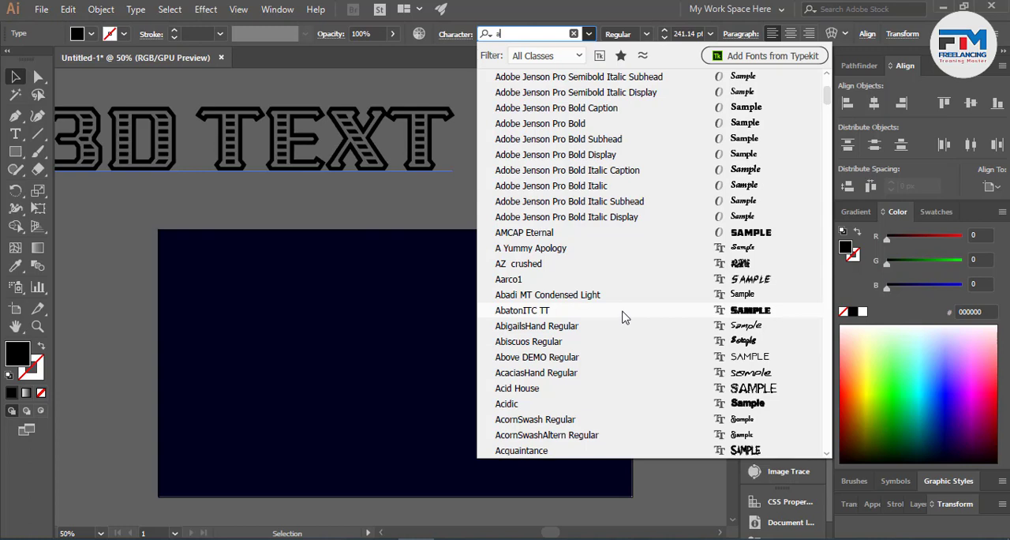
click(642, 233)
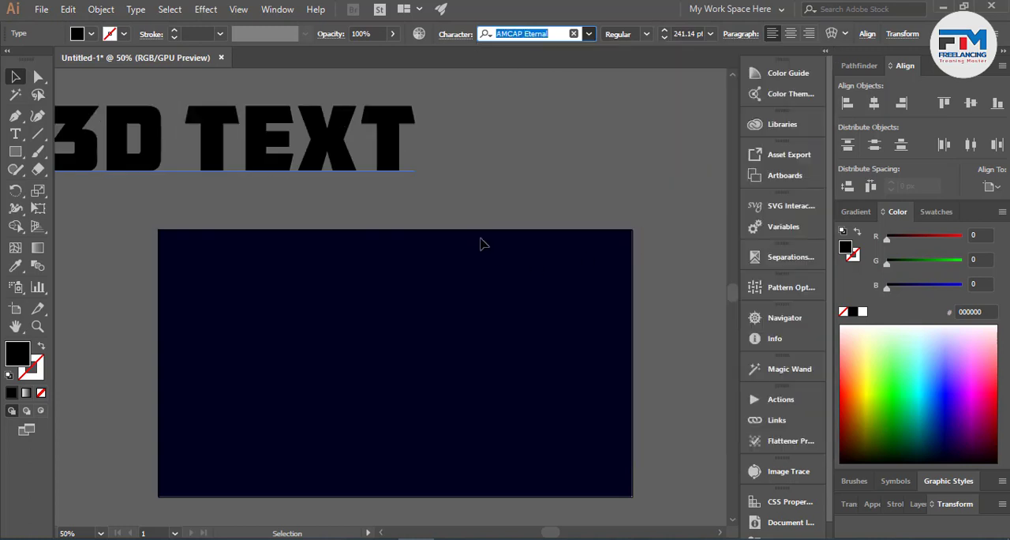
- Duplicate the 3D TEXT object, placing one copy off the artboard's upper-left side and the other below the artboard
drag(305, 181, 599, 162)
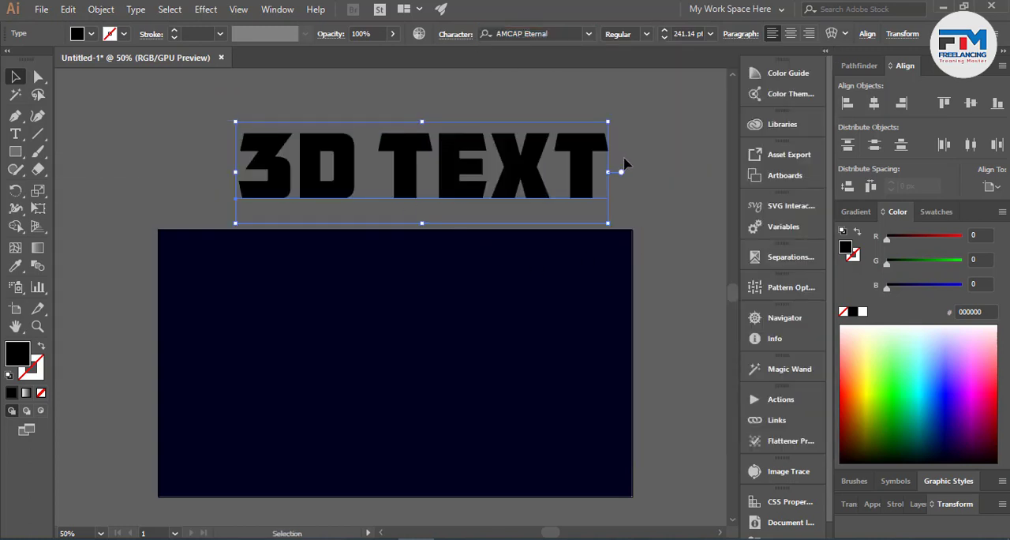
click(623, 164)
scroll(538, 242, up, 3)
drag(489, 282, 475, 237)
scroll(473, 240, down, 5)
scroll(472, 226, up, 5)
scroll(520, 287, down, 2)
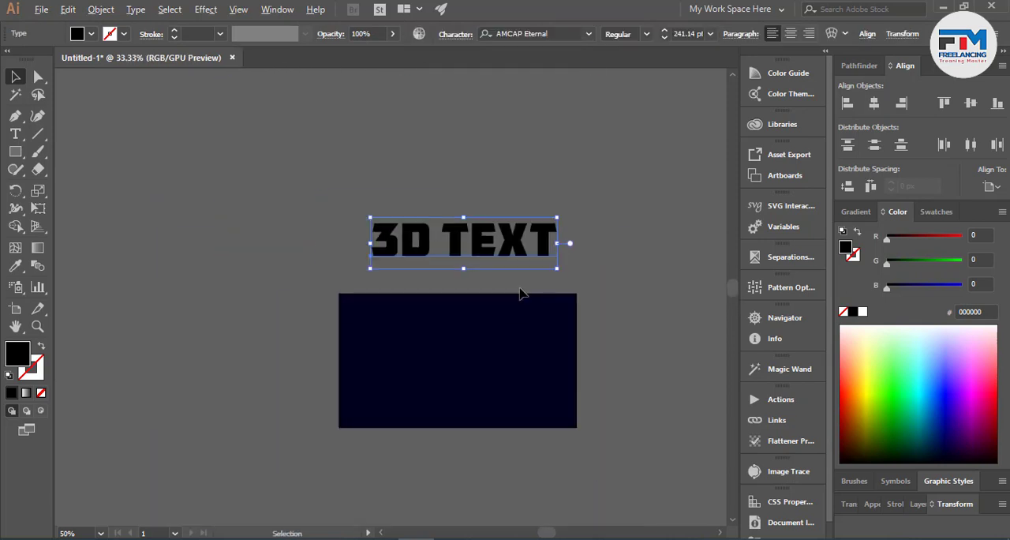
scroll(497, 229, down, 3)
drag(485, 164, 219, 173)
scroll(478, 388, up, 2)
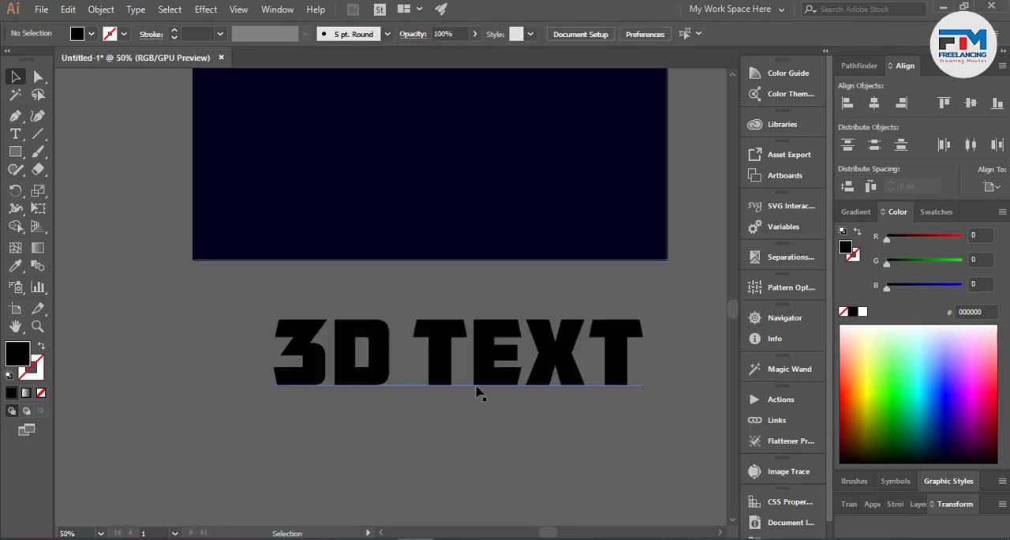
- Move the lower text copy onto the middle of the dark rectangle and shrink it to about 164 pt
drag(479, 388, 456, 137)
scroll(478, 221, up, 3)
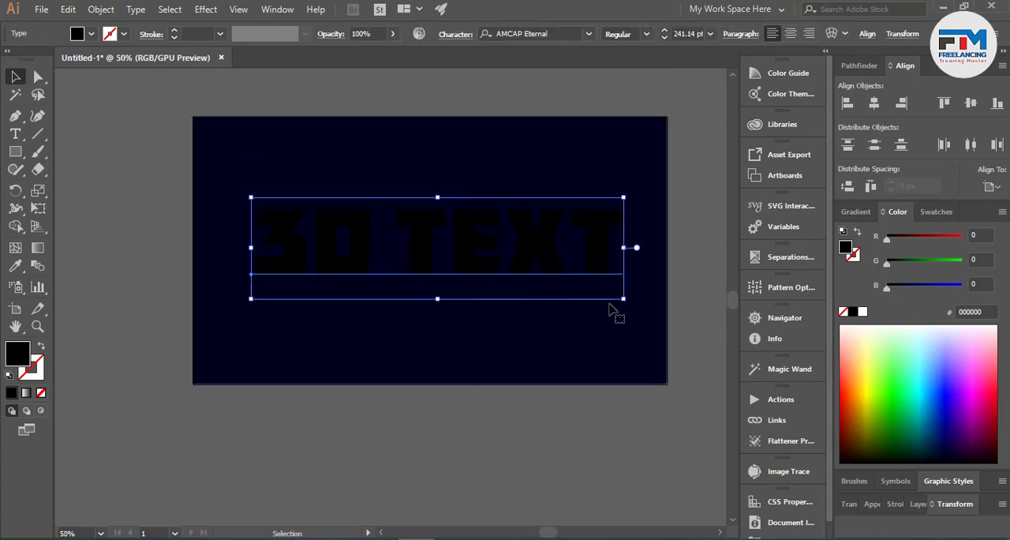
drag(623, 300, 563, 285)
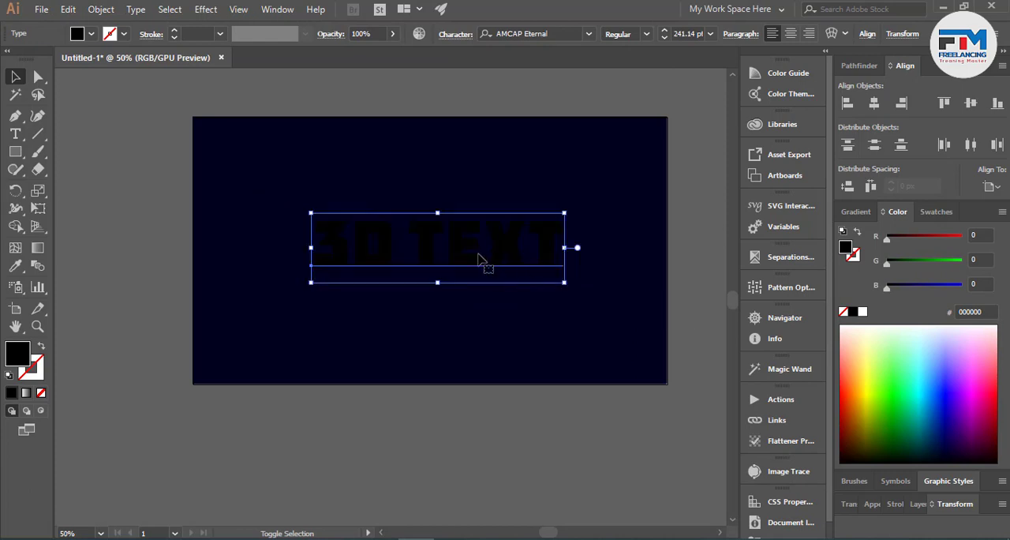
drag(481, 261, 534, 250)
- Fill the 3D TEXT on the artboard with white, hex ffffff
click(965, 366)
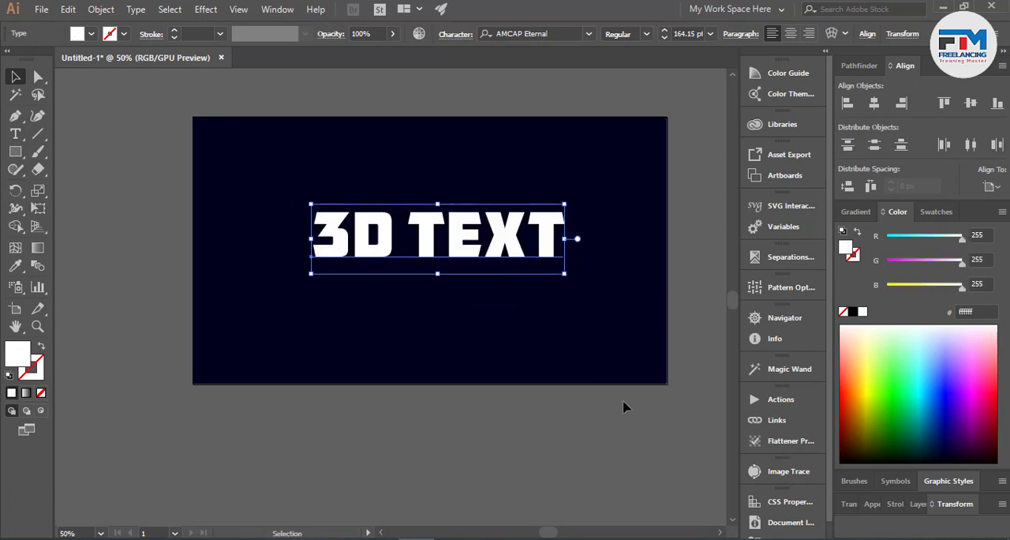
click(500, 447)
scroll(485, 355, up, 1)
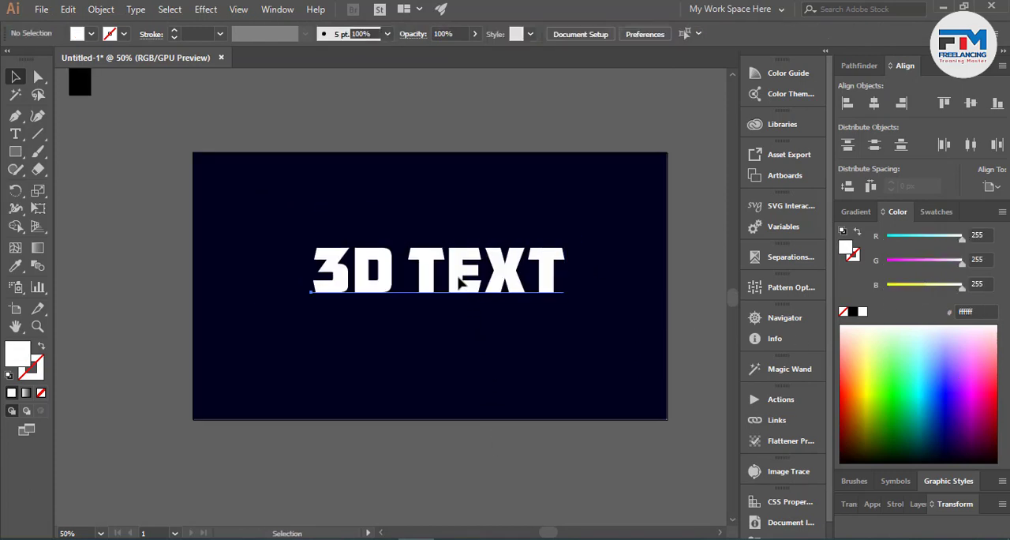
- Convert the white 3D TEXT to outlines and select the resulting group
right_click(458, 282)
click(521, 355)
click(466, 474)
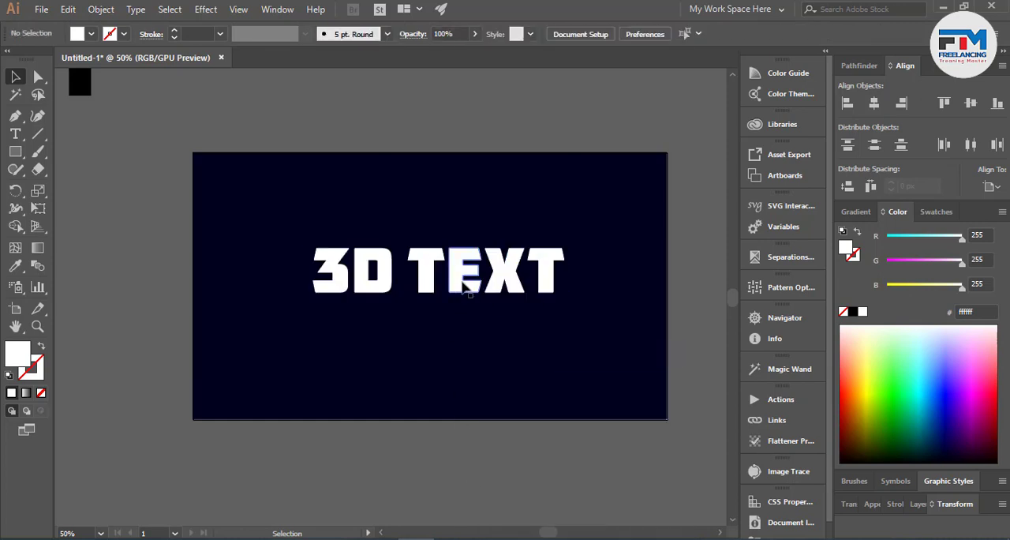
click(486, 288)
- Duplicate the outlined text to the artboard's lower-right area and scale the copy down to about 597 px wide
scroll(487, 295, up, 2)
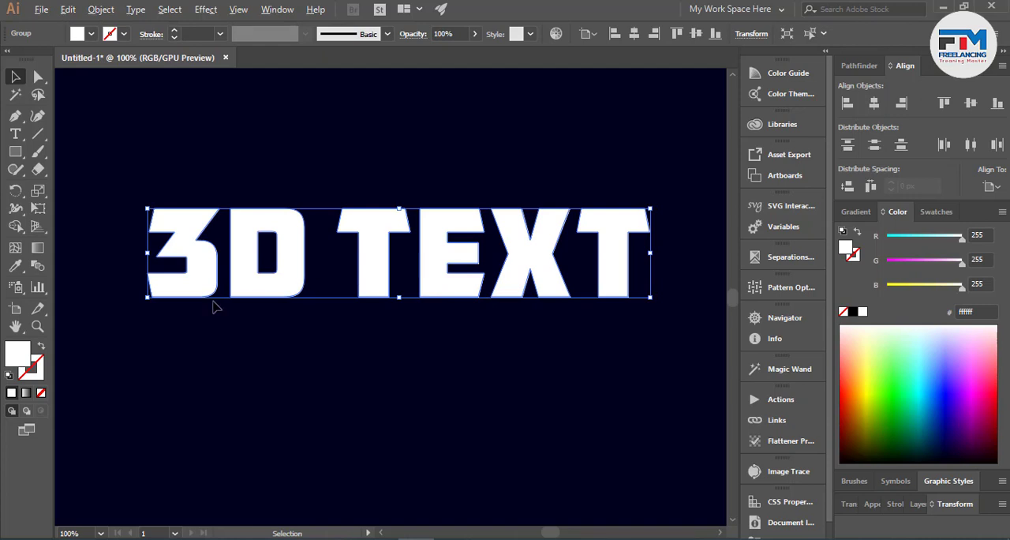
scroll(213, 307, down, 2)
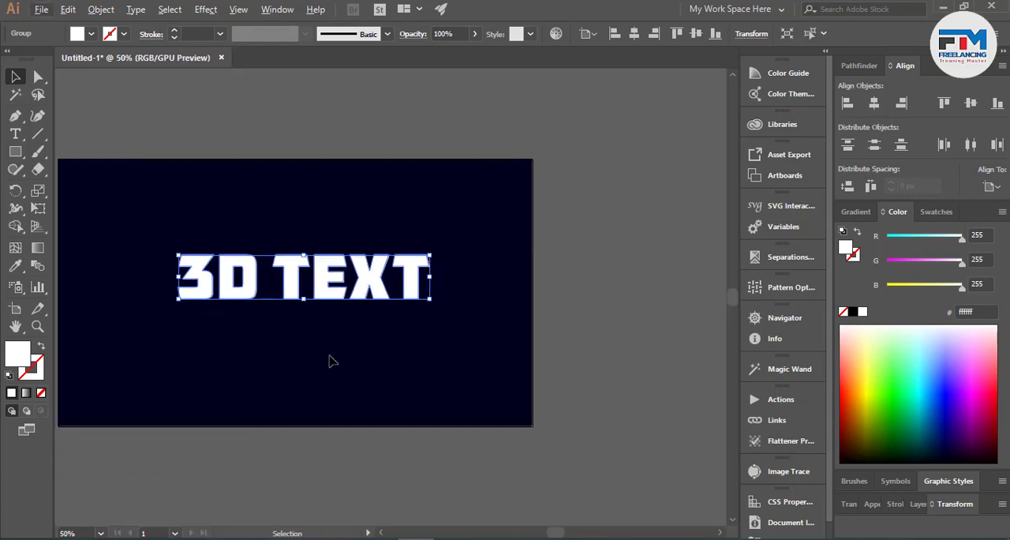
scroll(331, 356, up, 2)
scroll(368, 305, down, 1)
drag(356, 251, 457, 404)
drag(589, 406, 576, 406)
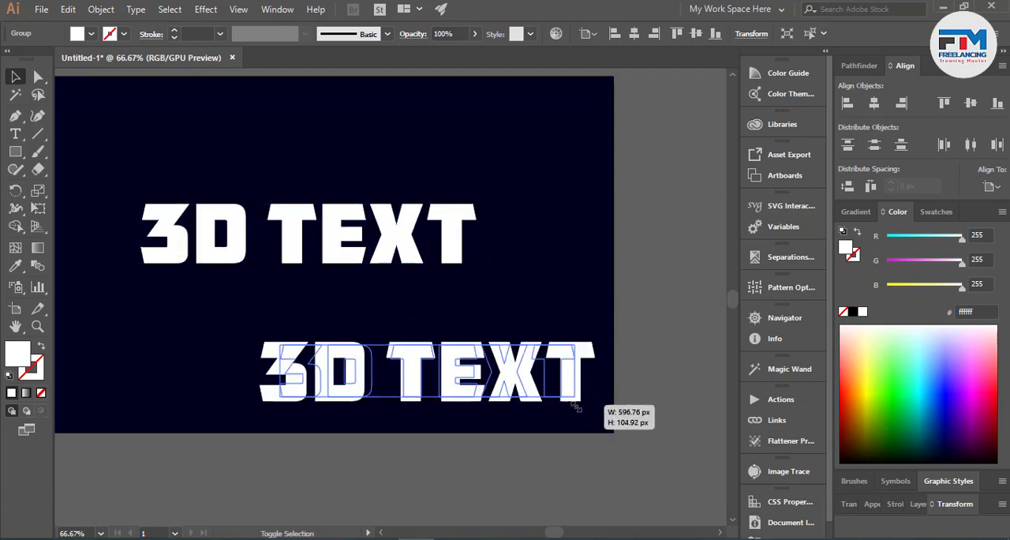
drag(452, 386, 464, 385)
- Fill the smaller text copy with very dark navy, hex 080023
click(939, 450)
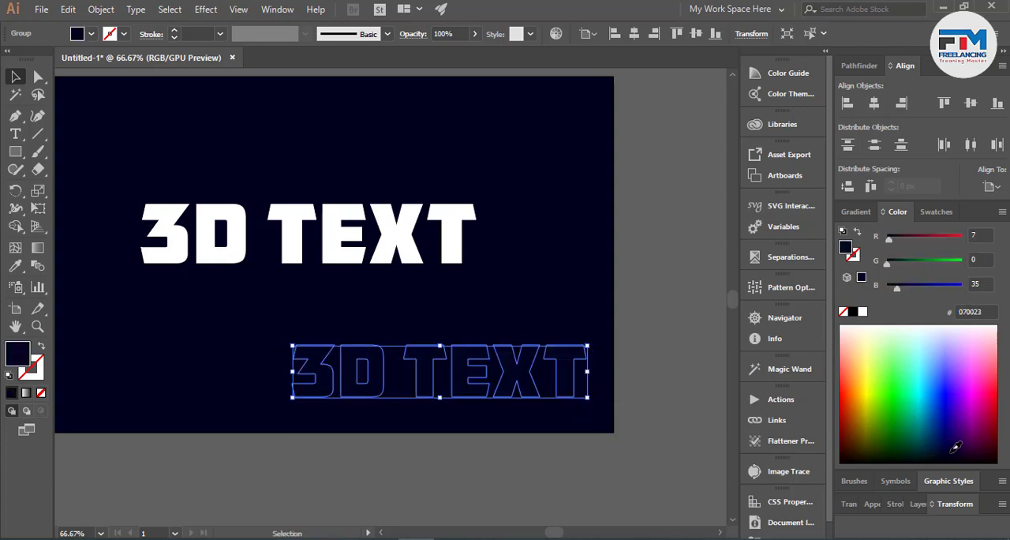
click(686, 458)
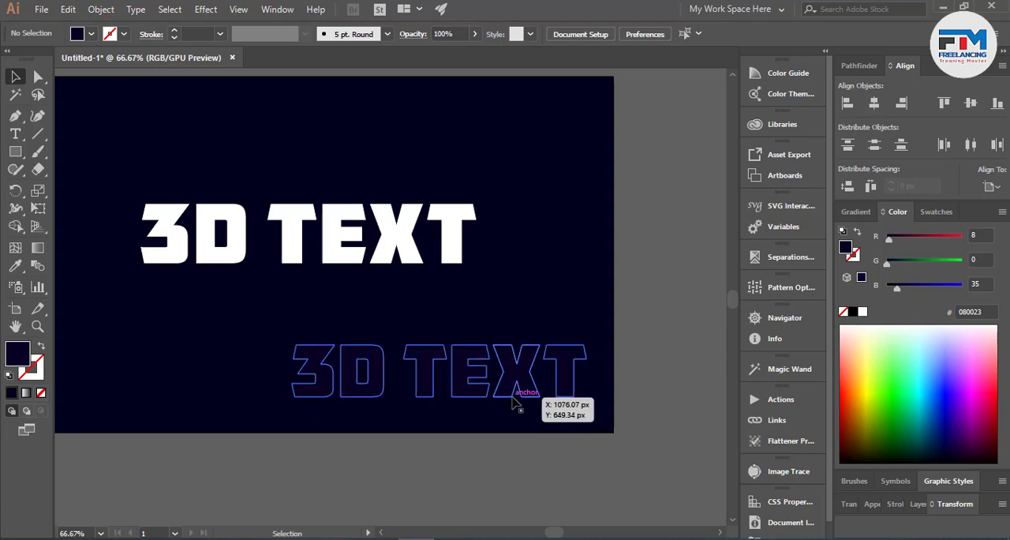
- Recolour the smaller 3D TEXT copy with an even darker near-black navy, hex 000415
click(514, 397)
click(959, 455)
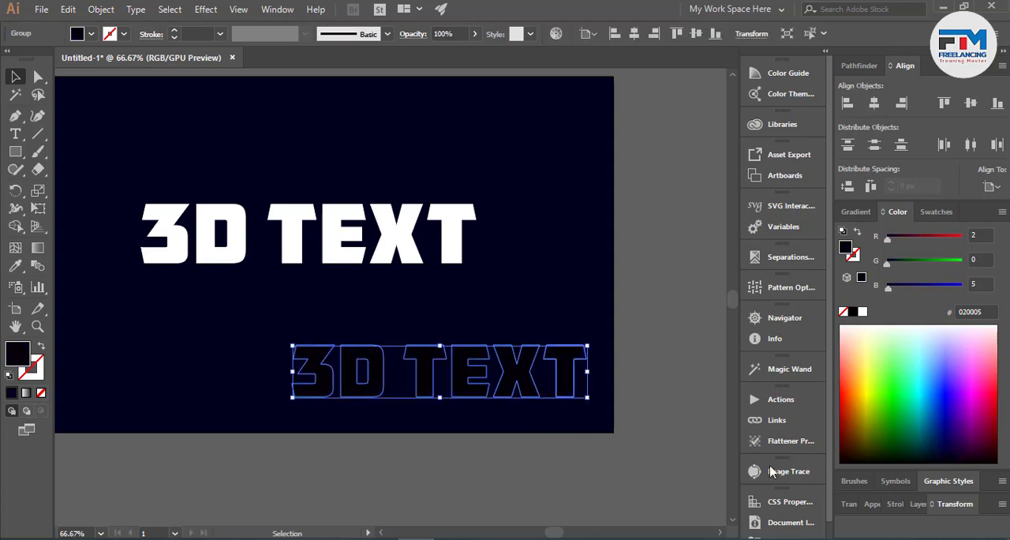
click(941, 455)
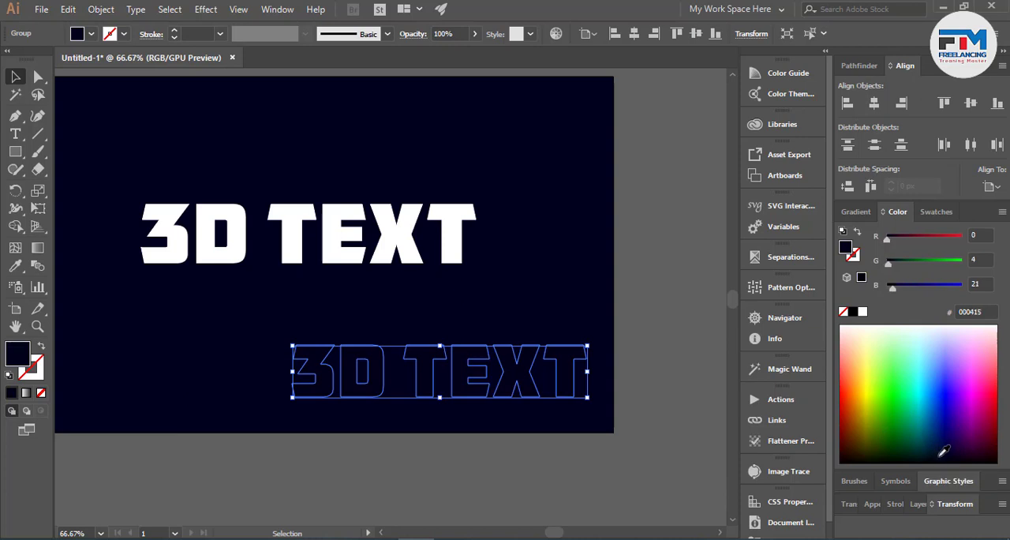
click(626, 466)
scroll(624, 467, up, 1)
scroll(703, 423, down, 1)
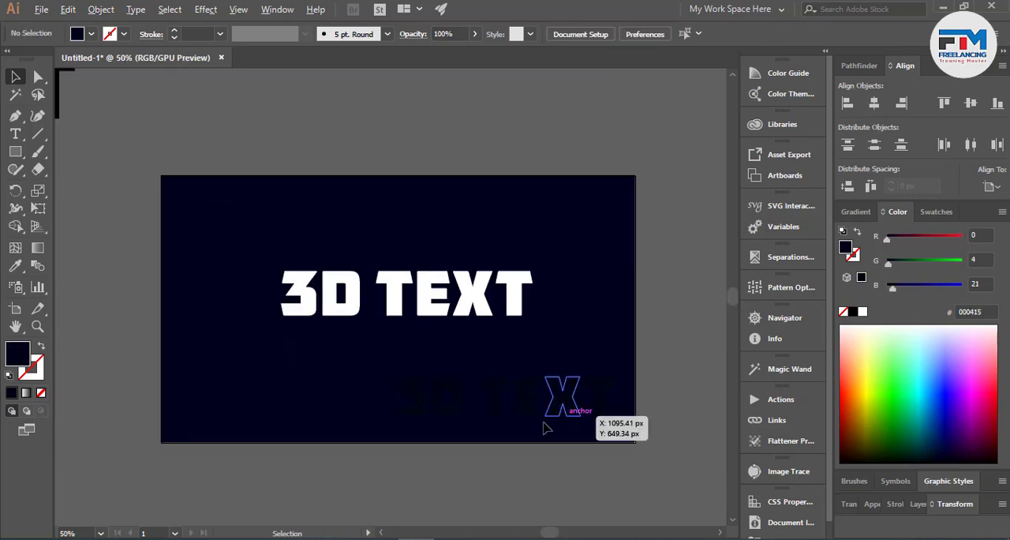
- Match the fill of the large white 3D TEXT to the dark copy by sampling its colour with the Eyedropper
scroll(491, 422, up, 1)
click(414, 269)
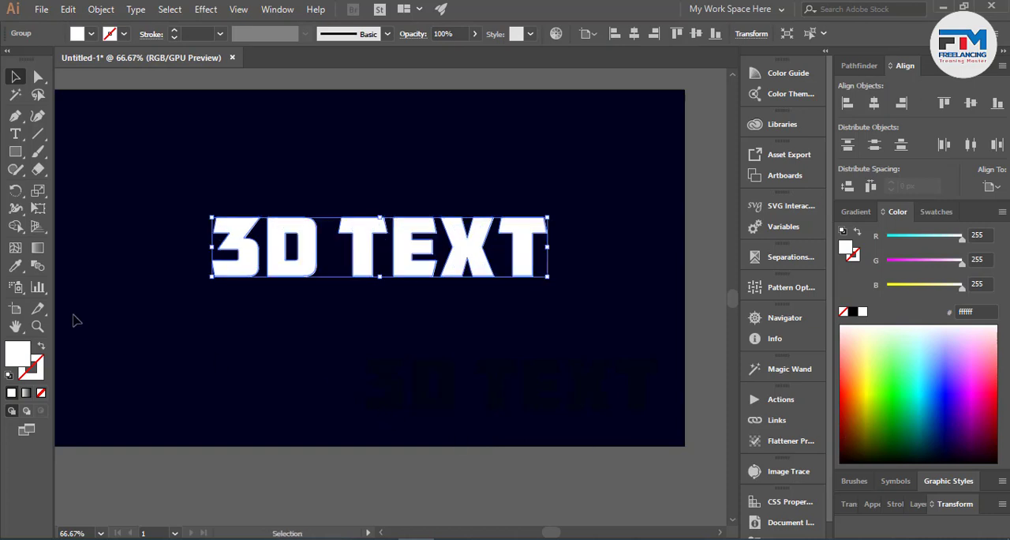
key(i)
click(448, 407)
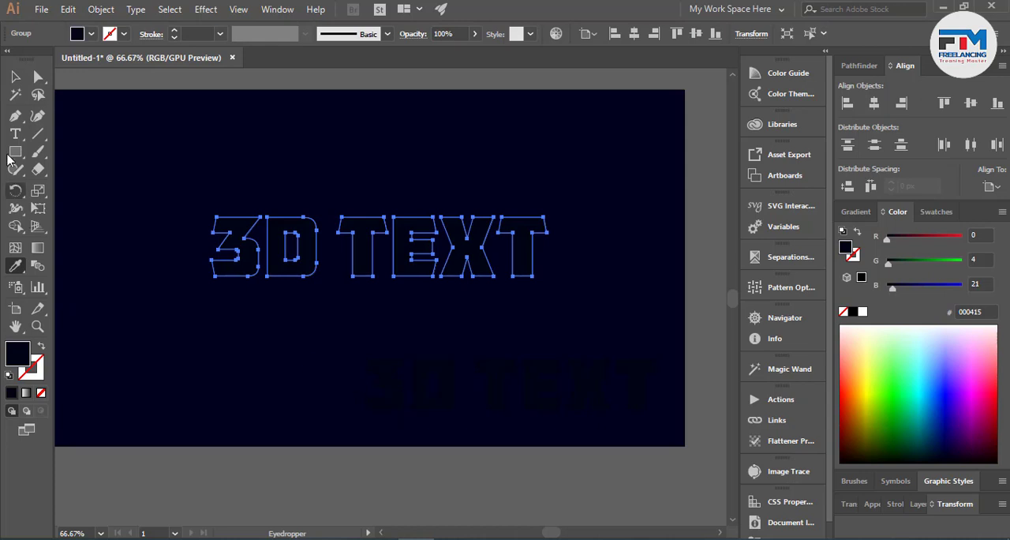
- Select both dark text groups and make a blend between them
click(15, 77)
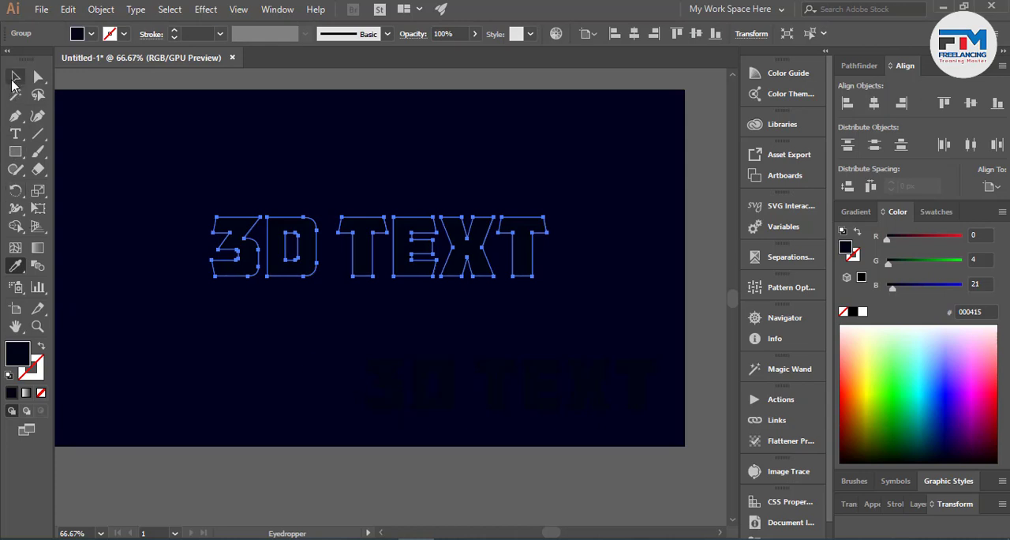
shift+click(440, 384)
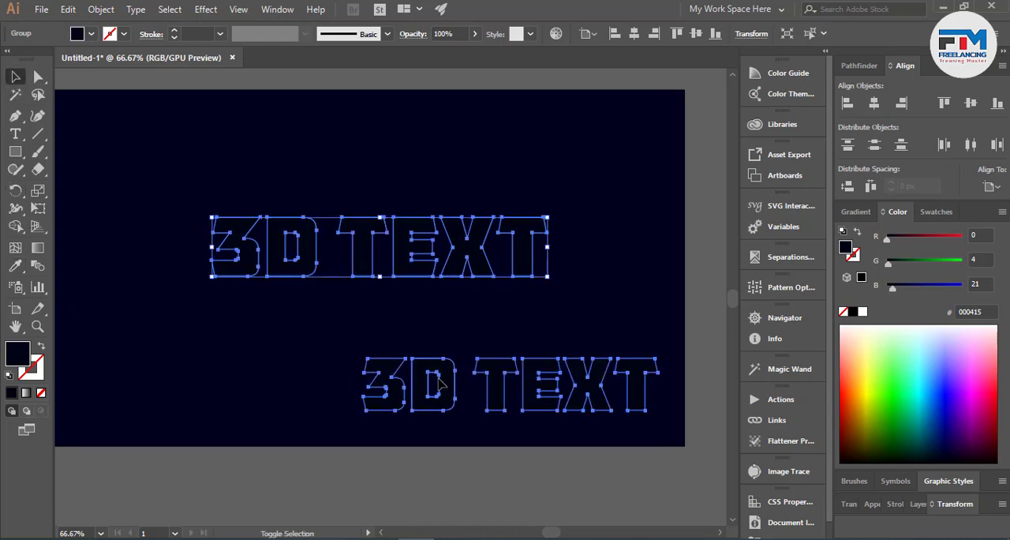
click(101, 8)
mouse_move(205, 361)
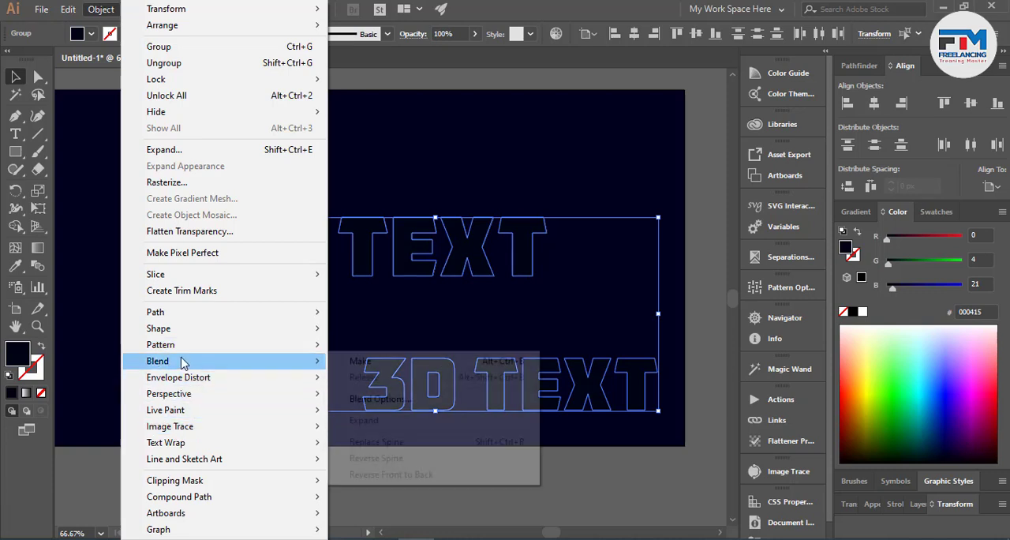
click(391, 363)
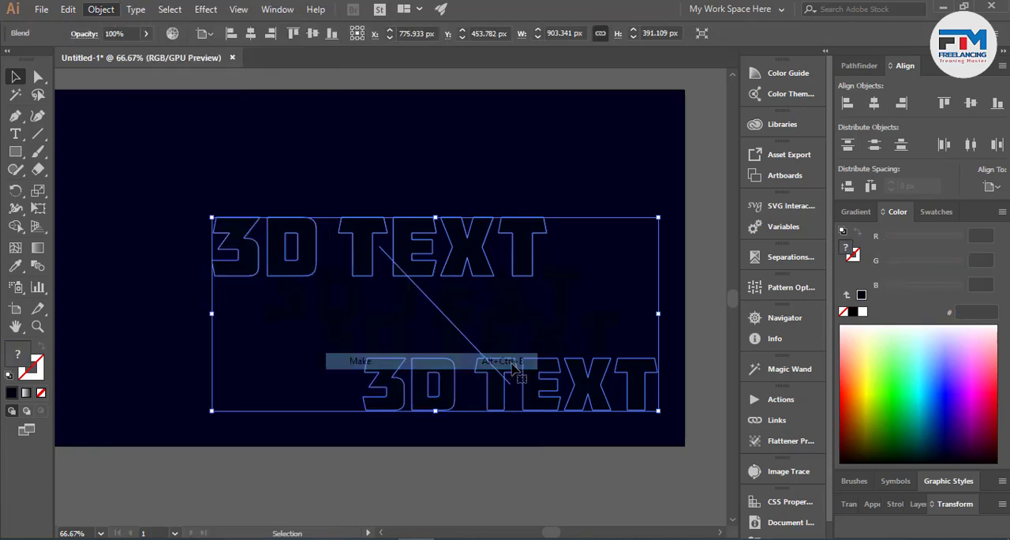
- Set the blend's spacing to Specified Distance with the preview turned on and adjust the distance
double_click(37, 265)
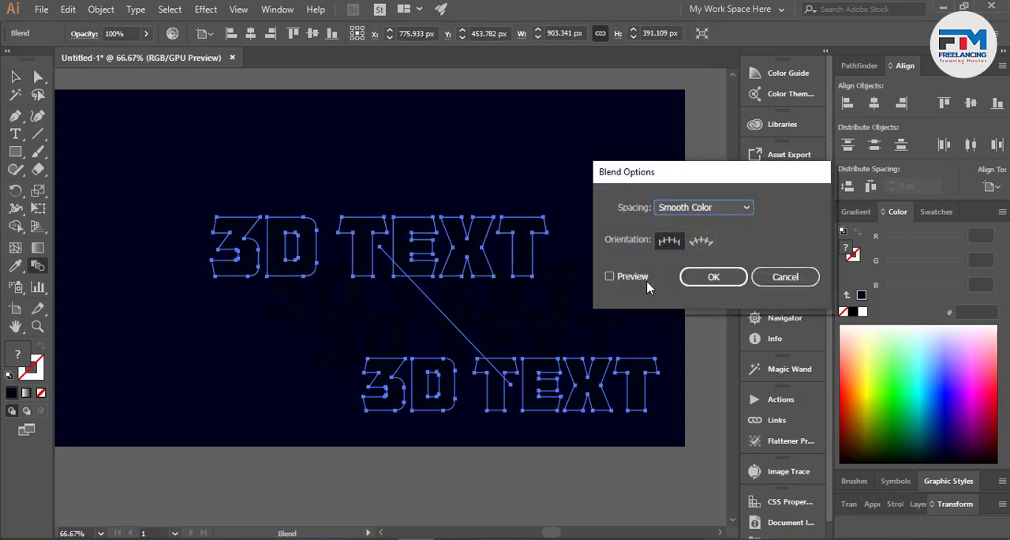
click(609, 276)
click(686, 208)
click(695, 267)
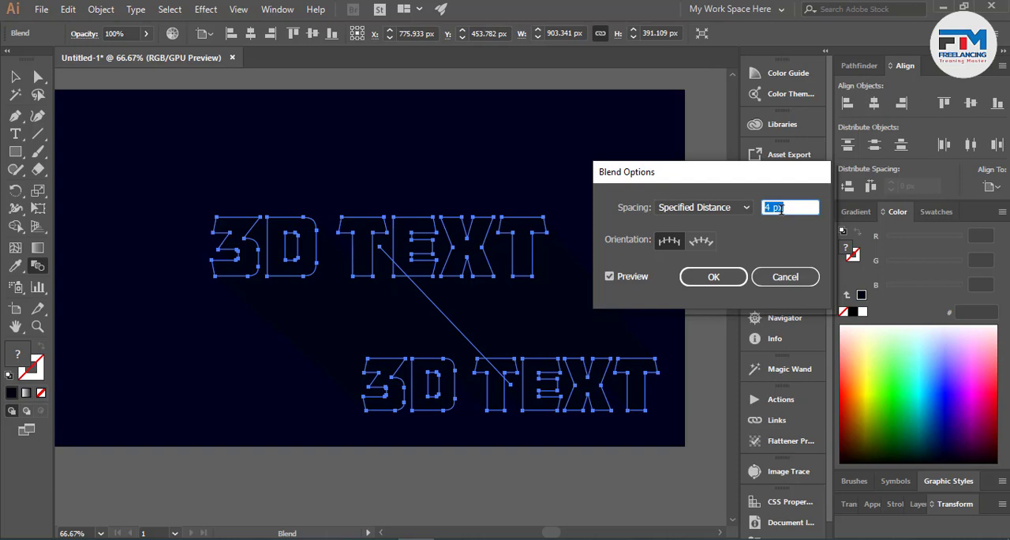
key(Up)
key(Return)
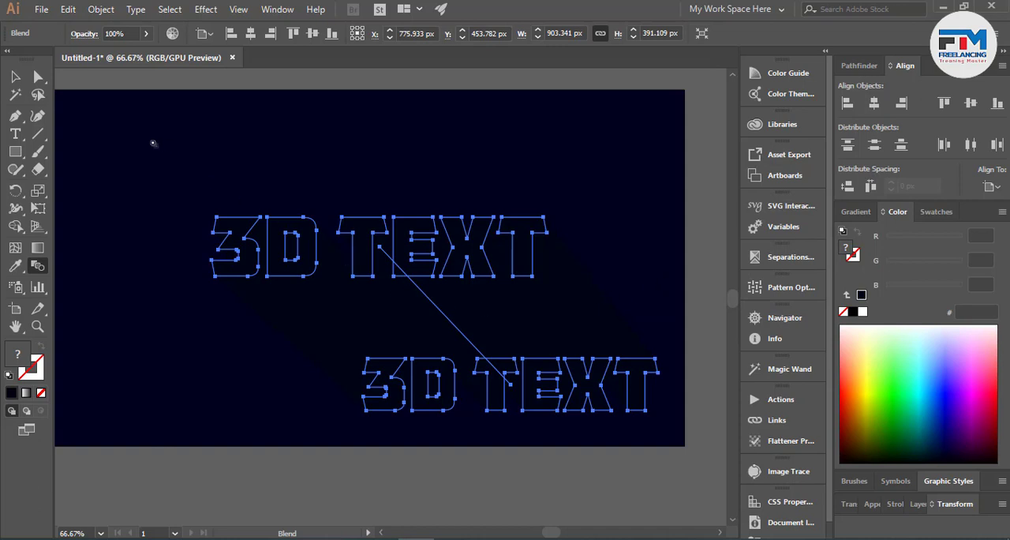
- Place a white copy of the large 3D TEXT in front of the blend, exactly over its upper end
click(16, 76)
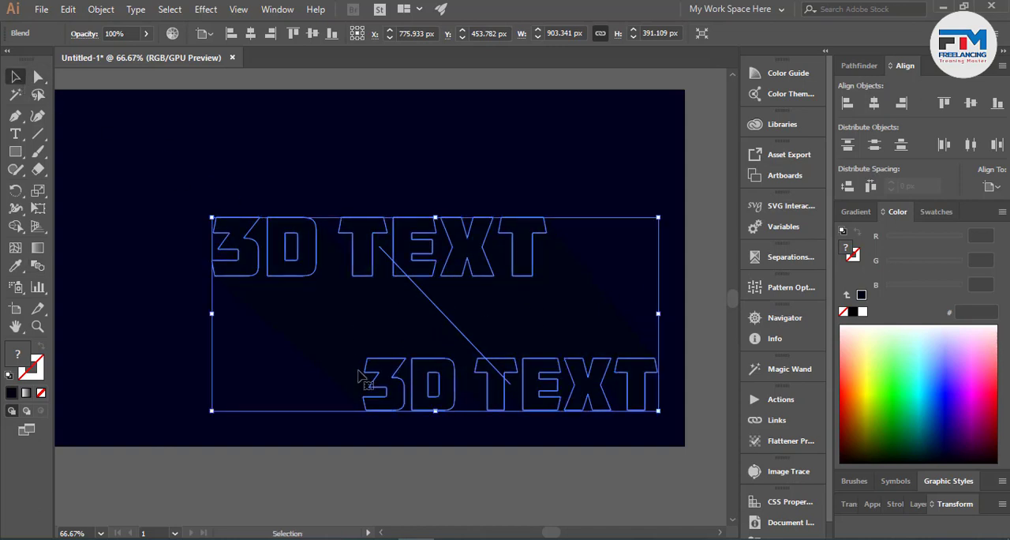
key(ctrl)
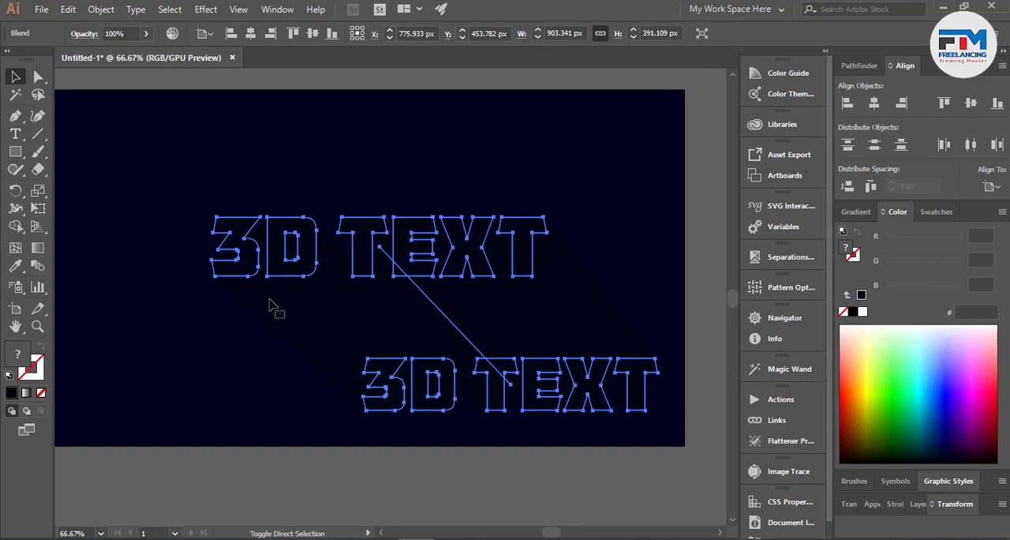
key(ctrl+z)
key(ctrl)
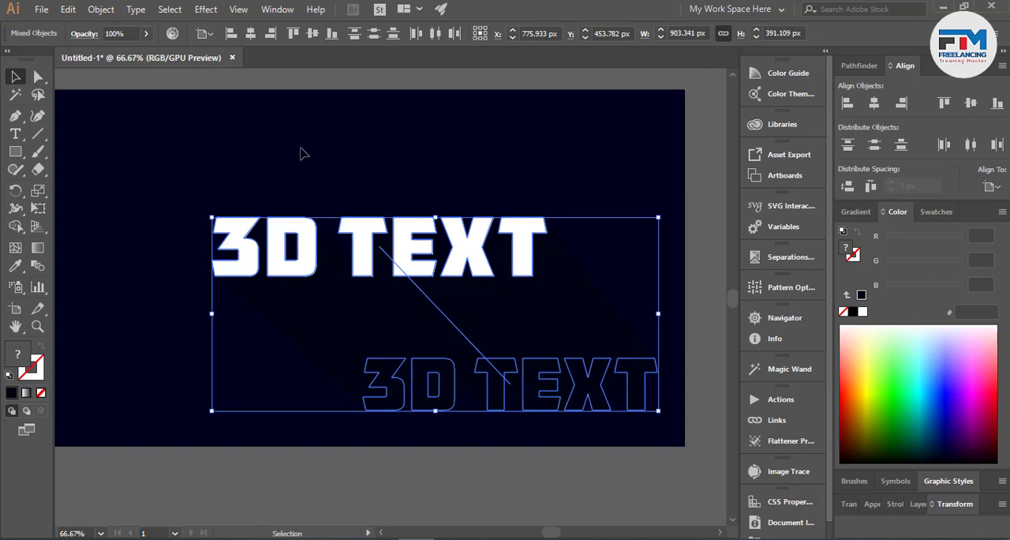
click(320, 162)
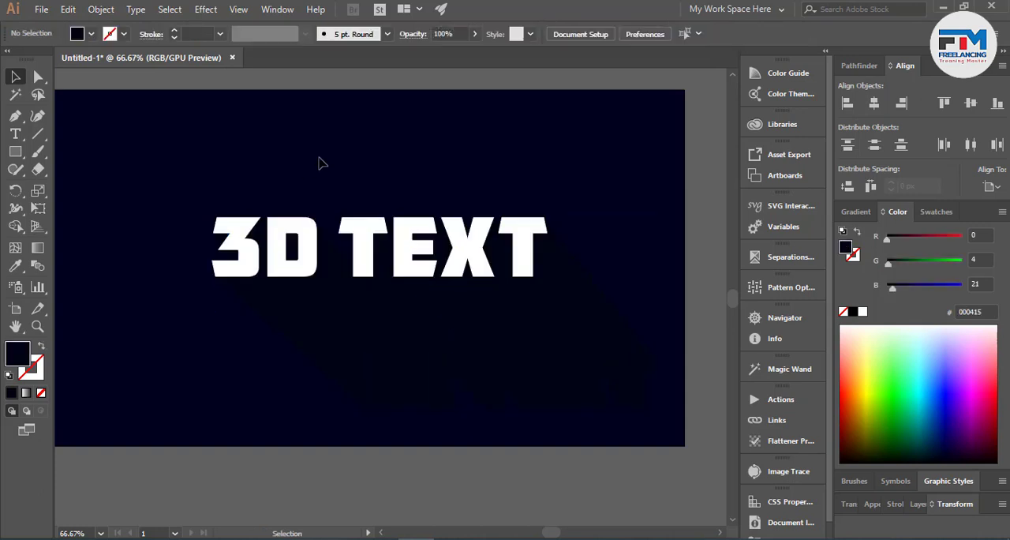
- Offset the paths of the white 3D TEXT by 10 px with Miter joins and a miter limit of 4
click(365, 248)
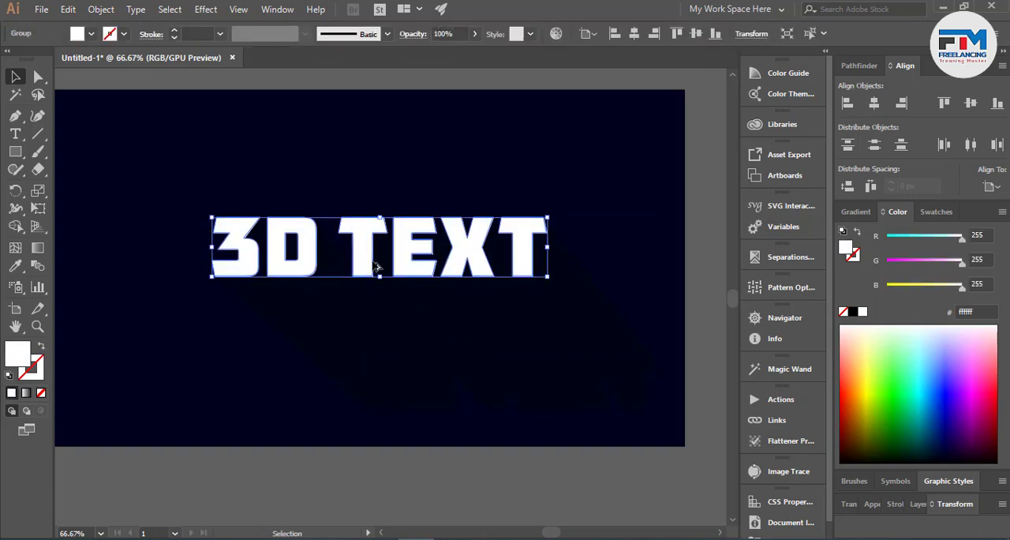
scroll(373, 262, up, 1)
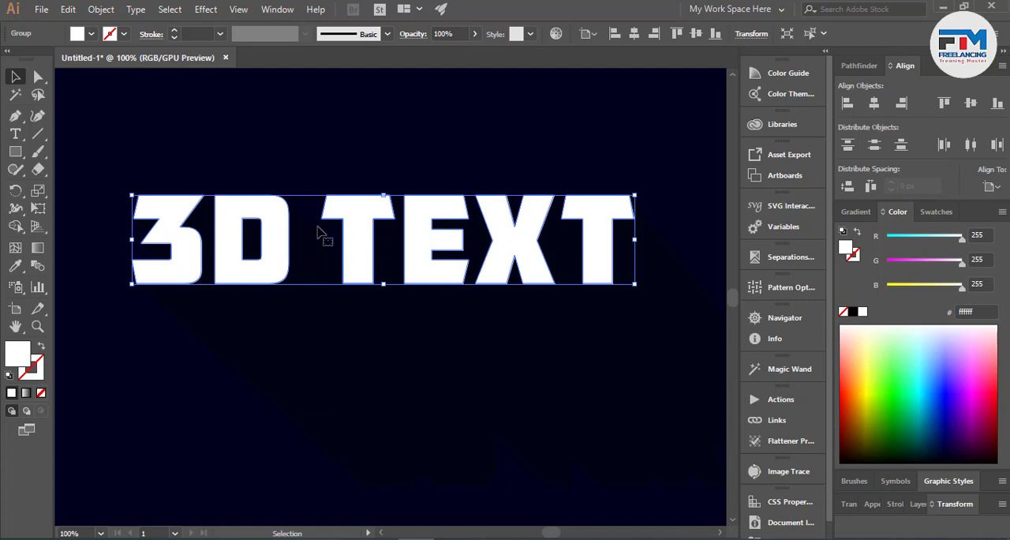
click(101, 8)
mouse_move(183, 314)
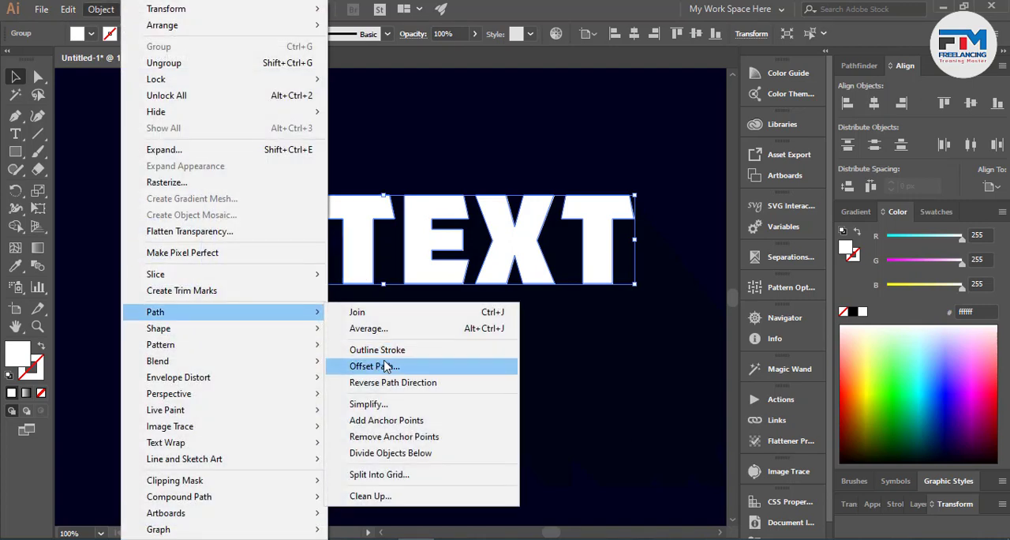
click(385, 365)
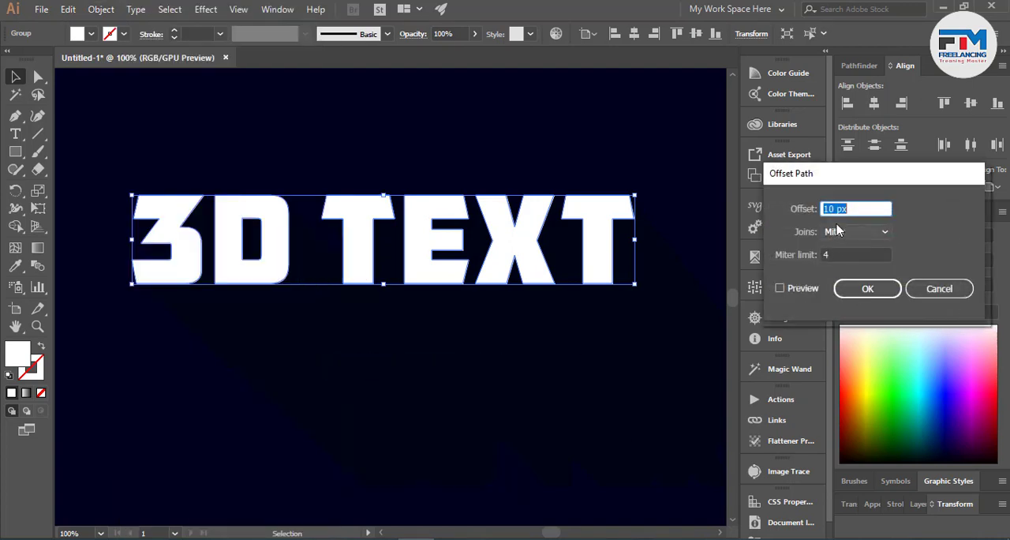
click(800, 291)
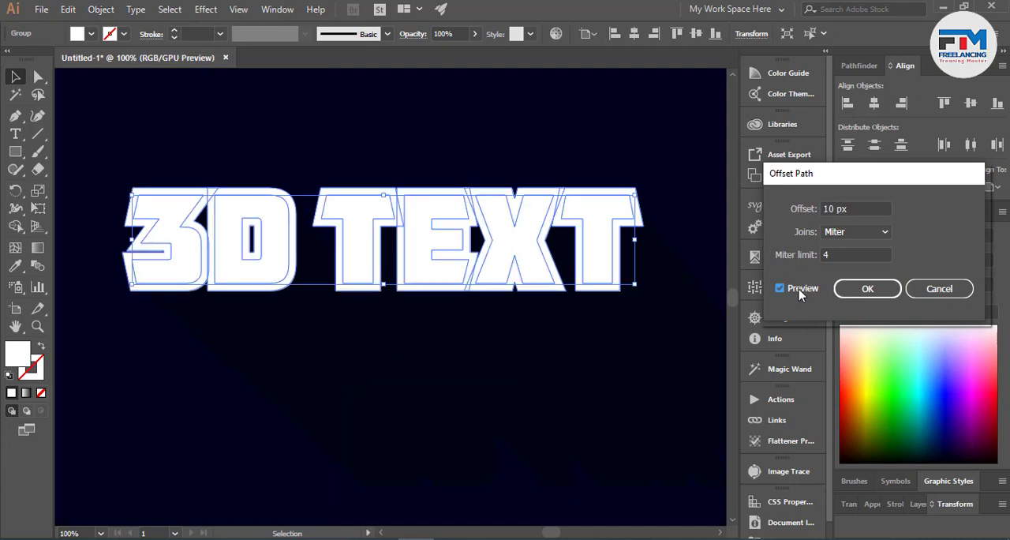
click(870, 293)
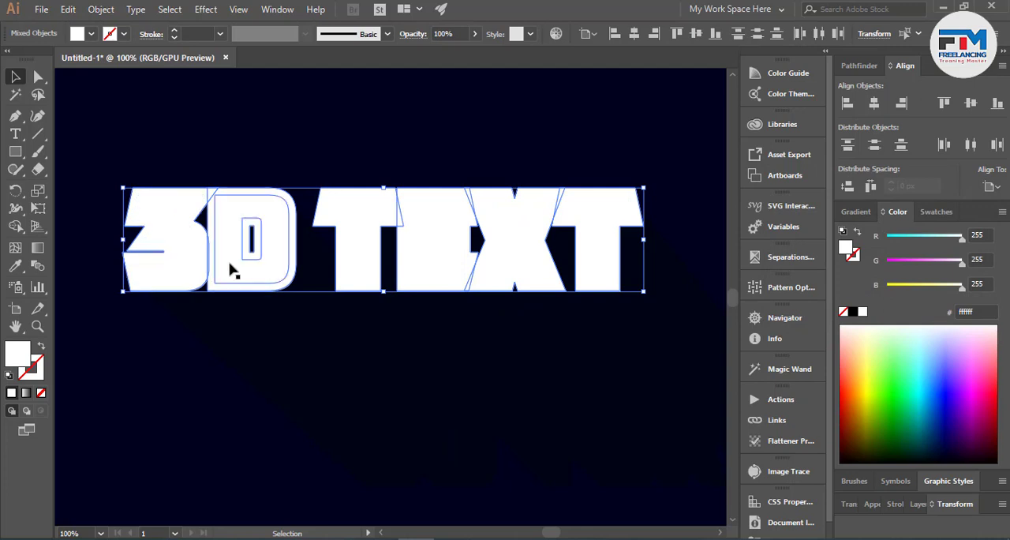
- Group the white text with its offset outlines and try a green fill, hex 41ff8b, undoing the colour change
key(ctrl+g)
click(904, 356)
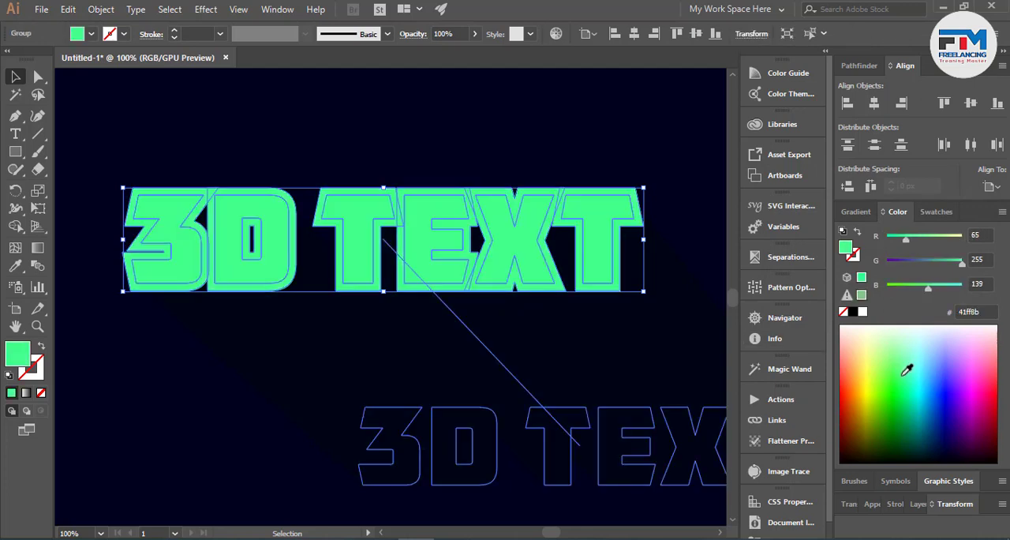
key(ctrl+z)
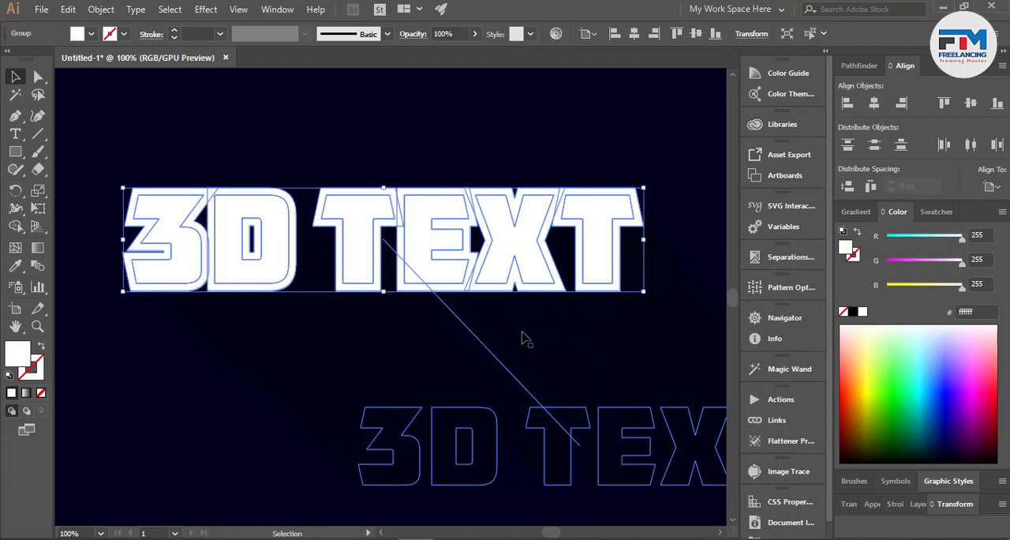
- Ungroup the white 3D TEXT and its offset outlines
scroll(552, 352, down, 3)
right_click(525, 306)
click(453, 466)
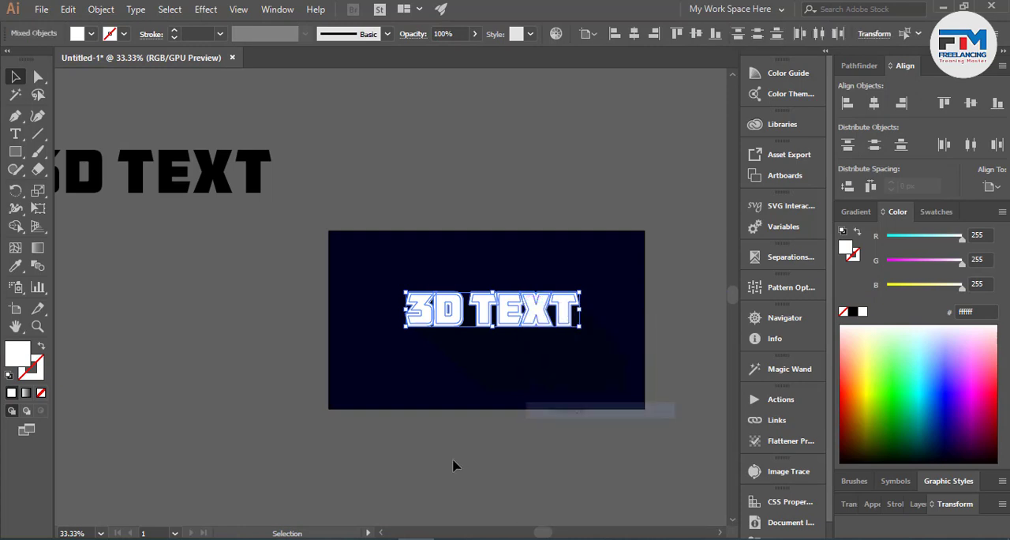
- Select all the inner original letter shapes of 3D TEXT, group them together and clear the selection
scroll(473, 323, up, 2)
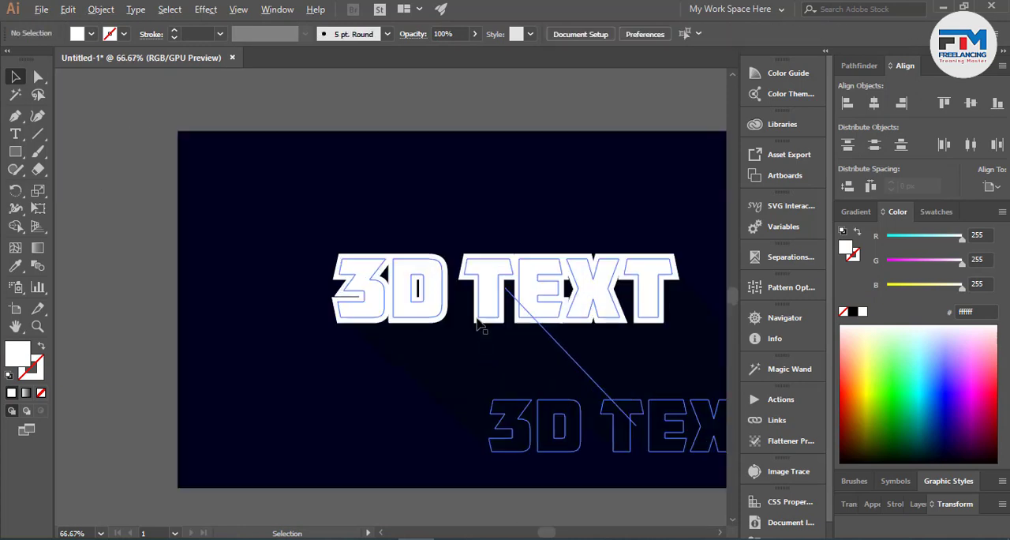
shift+click(544, 292)
shift+click(593, 292)
shift+click(647, 289)
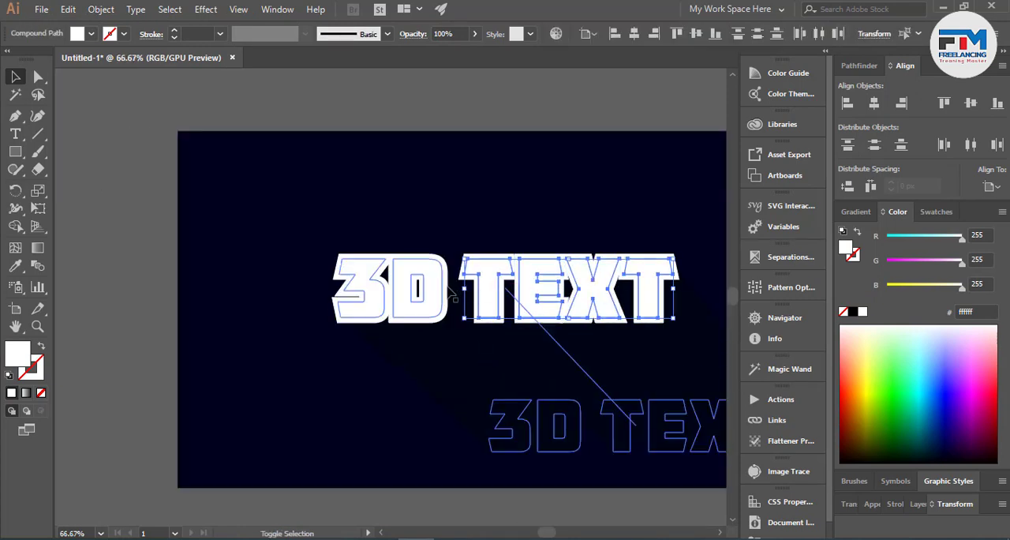
shift+click(410, 291)
shift+click(377, 298)
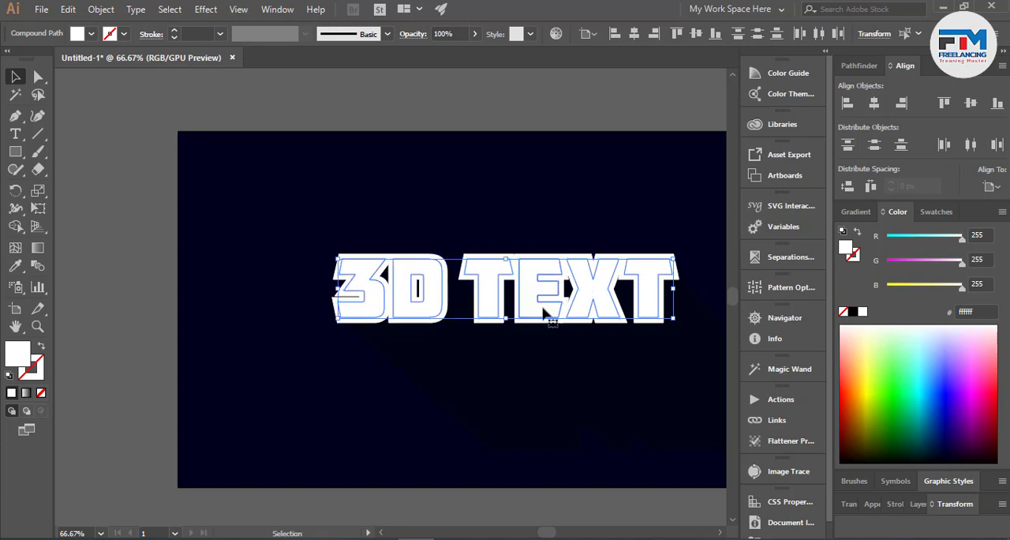
key(a)
key(ctrl+g)
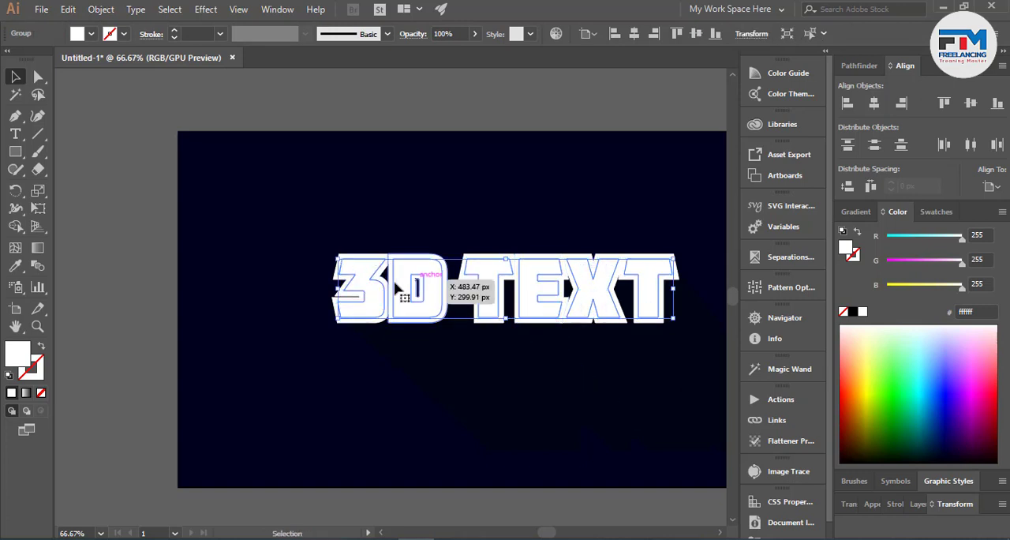
click(491, 403)
key(ctrl+shift+a)
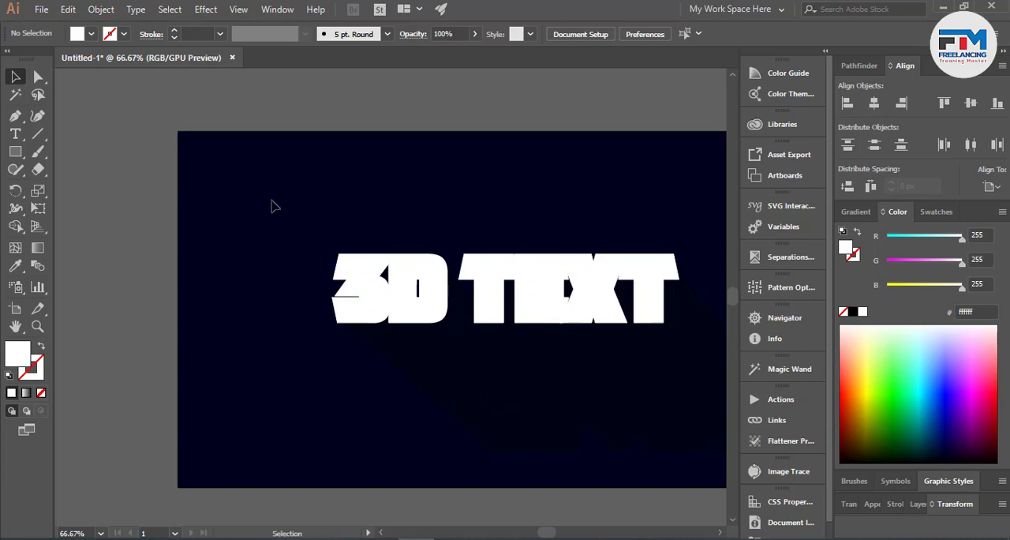
- Select the wider offset outlines around the letters and group them separately from the inner letters
drag(287, 205, 609, 310)
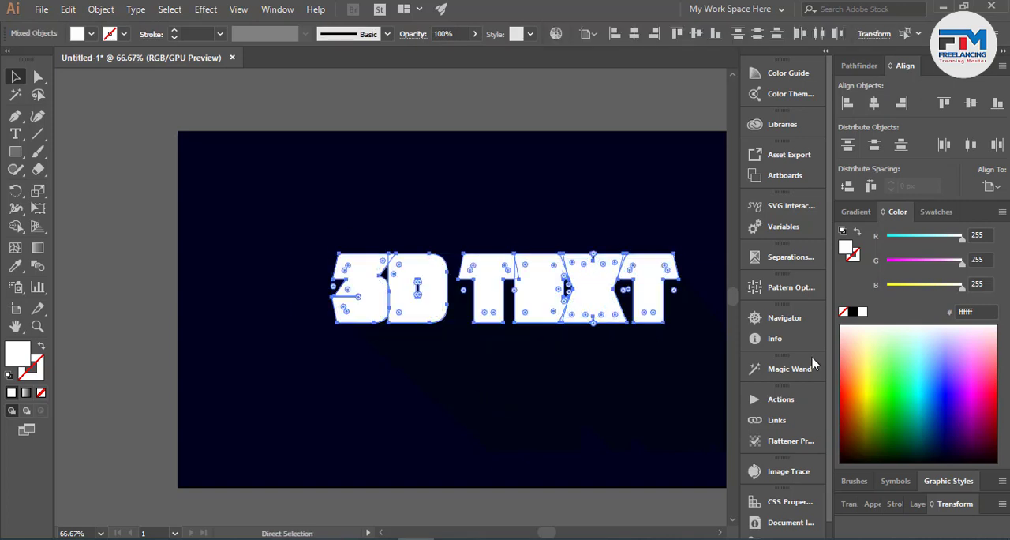
key(ctrl+g)
click(505, 386)
- Fill the grouped inner letters with bright turquoise, hex 2bffd2, and deselect them
click(536, 297)
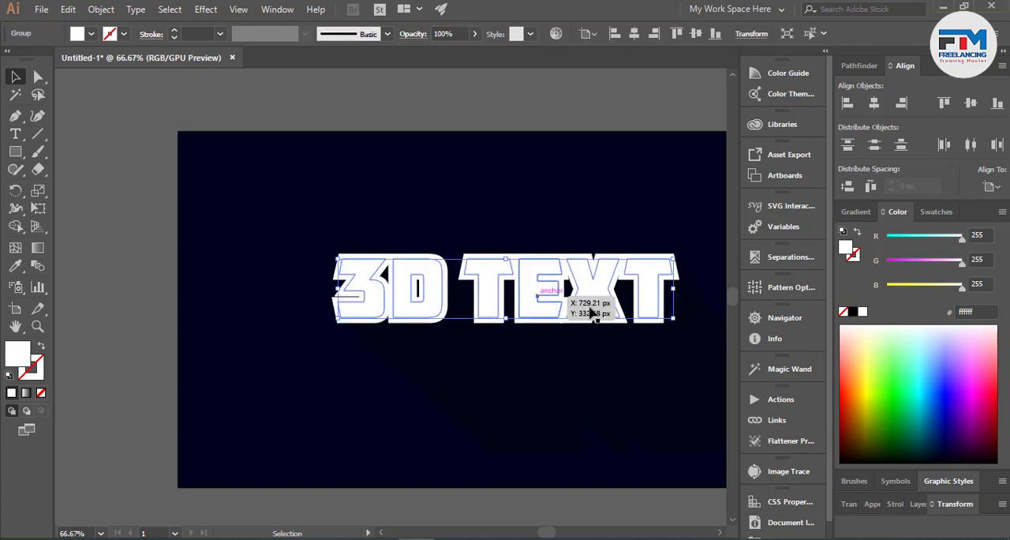
click(918, 372)
click(458, 391)
scroll(629, 336, up, 1)
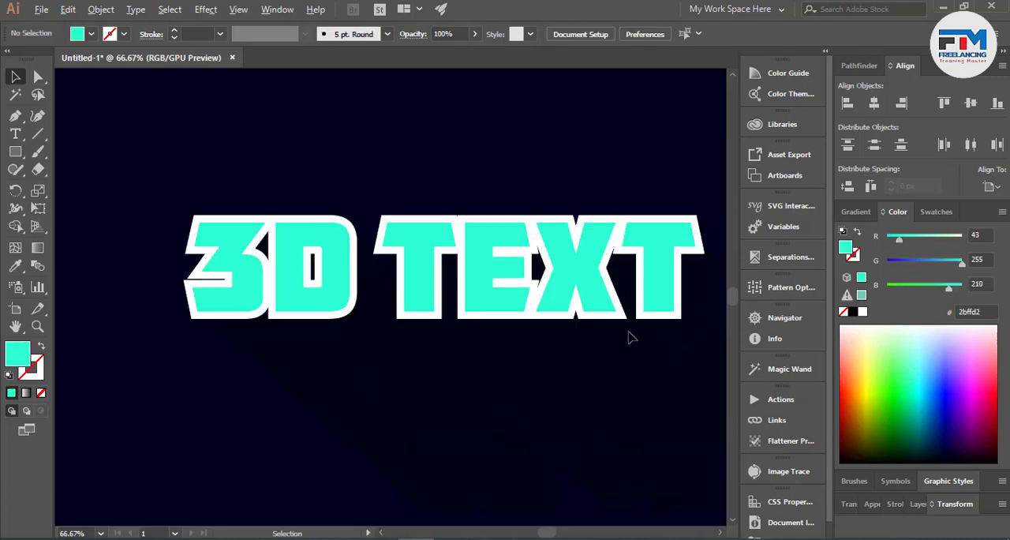
- Scale the white outline group down evenly about its centre, making it narrower than the turquoise letters, and deselect it
scroll(629, 337, up, 1)
scroll(509, 344, down, 1)
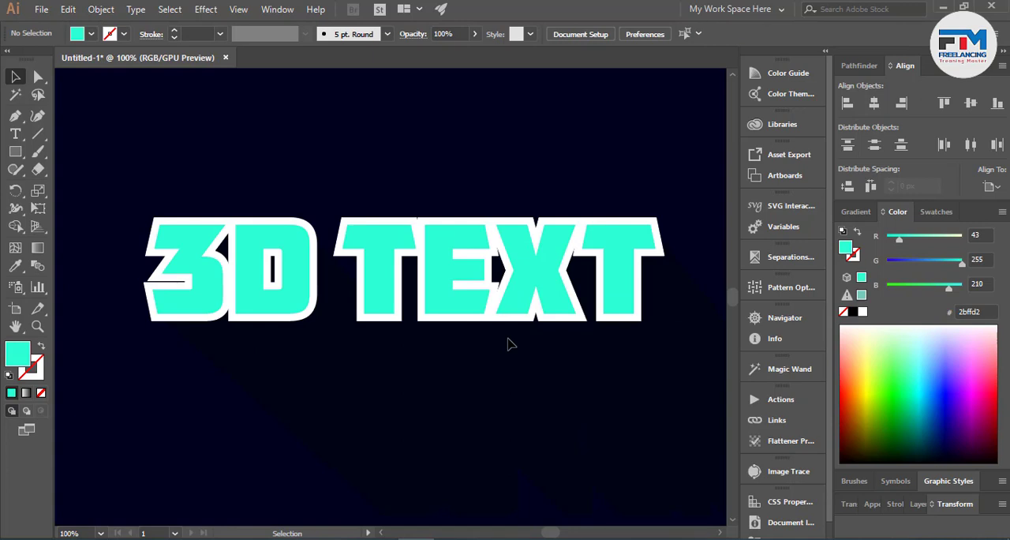
click(638, 325)
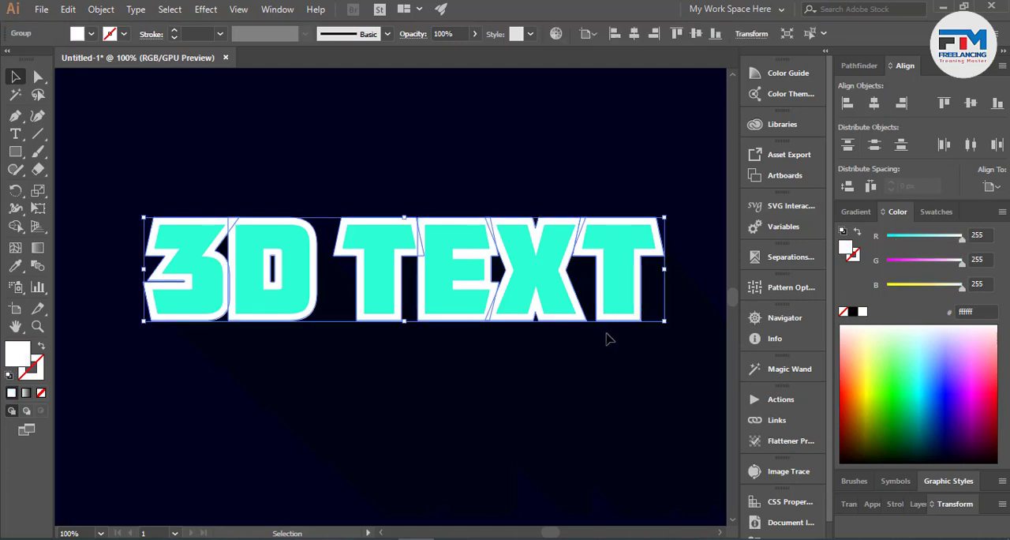
drag(666, 323, 627, 316)
click(620, 357)
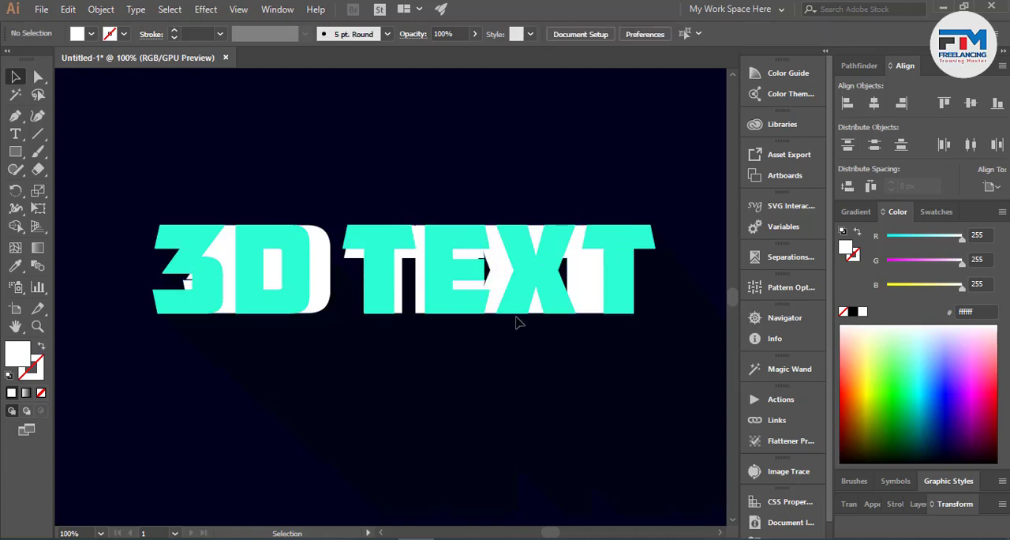
- Select the turquoise letter group together with the white outline group and make a blend between them
click(549, 294)
shift+click(590, 290)
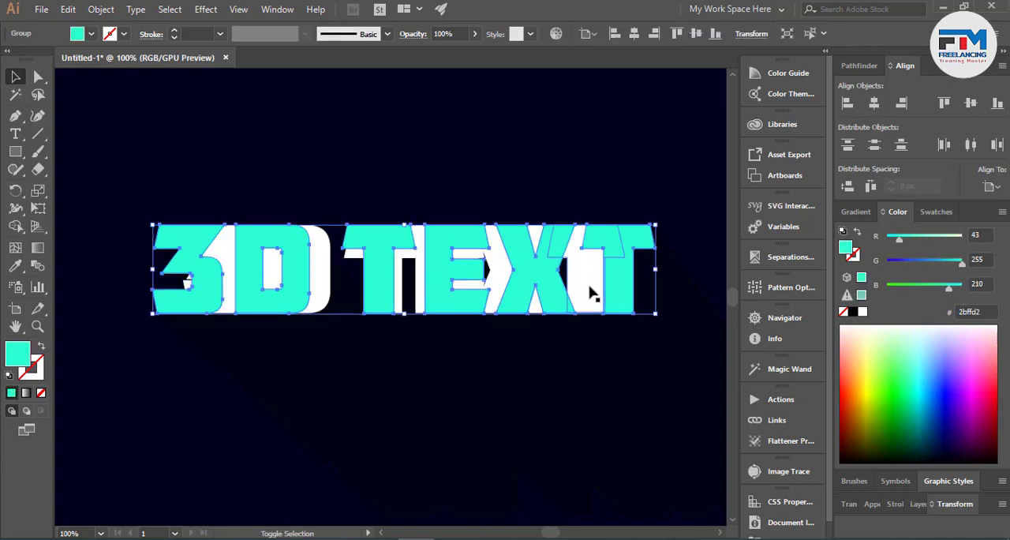
shift+click(591, 293)
click(101, 9)
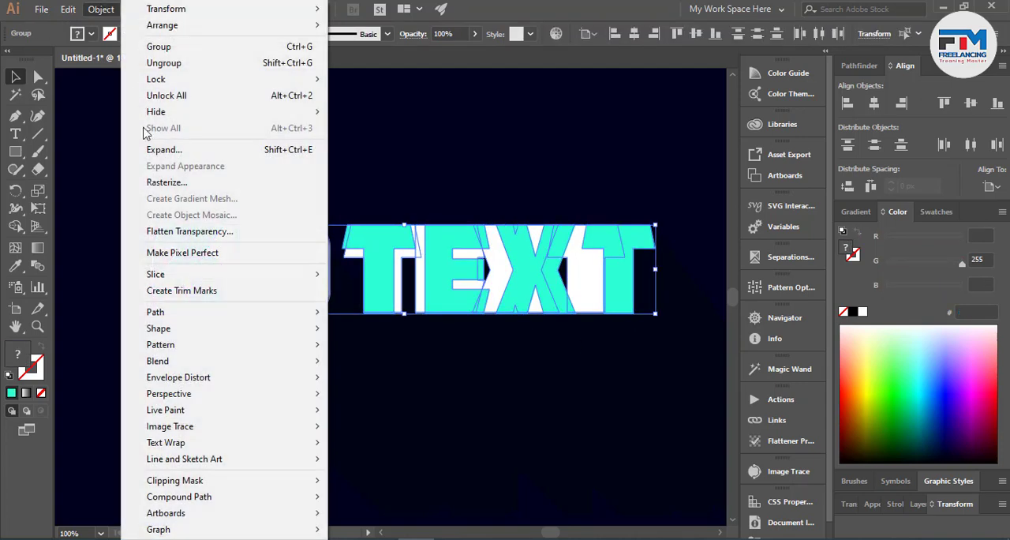
mouse_move(188, 360)
click(356, 364)
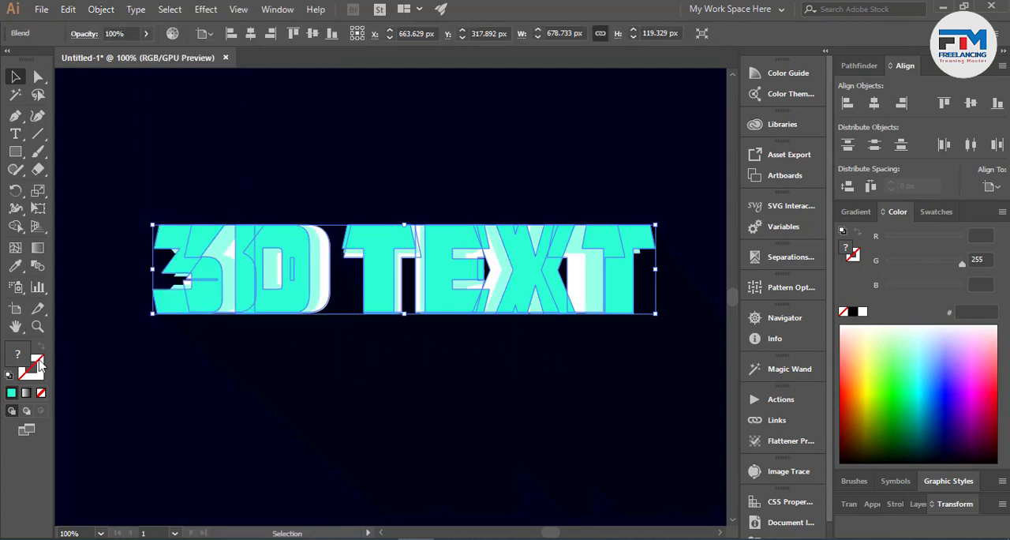
- Change the blend's spacing to a specified distance of 11 px with preview enabled, and deselect the blend
click(38, 266)
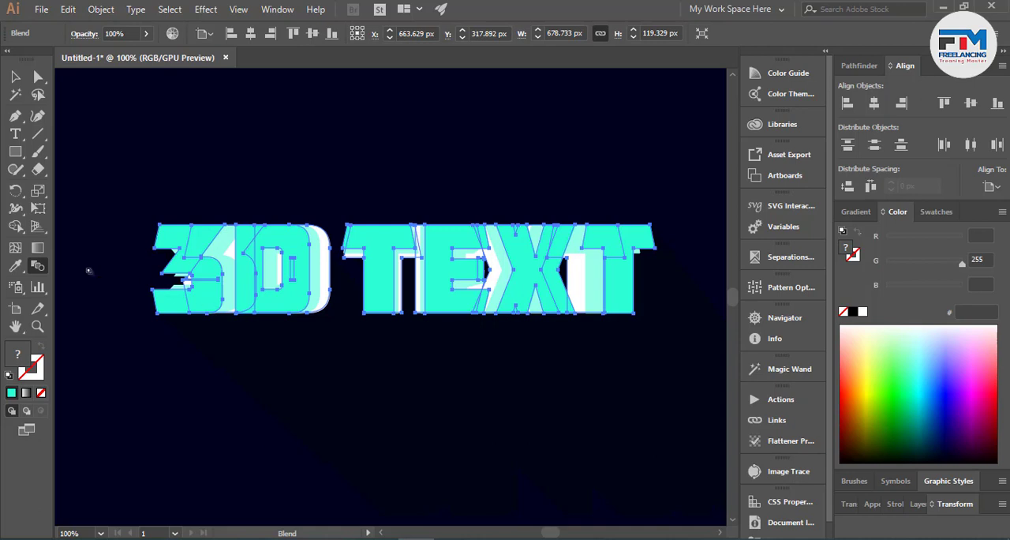
double_click(40, 267)
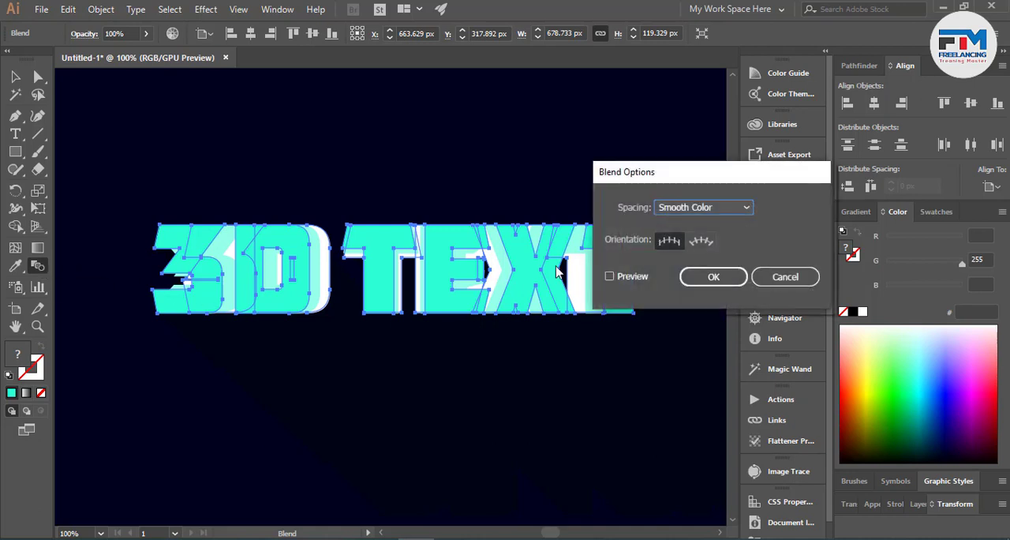
click(623, 276)
click(699, 208)
click(702, 245)
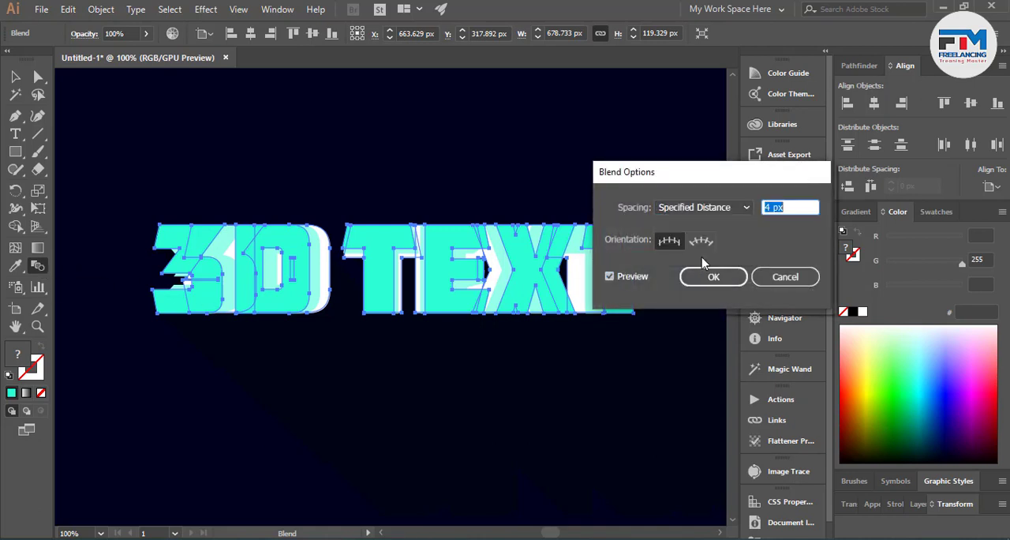
click(713, 281)
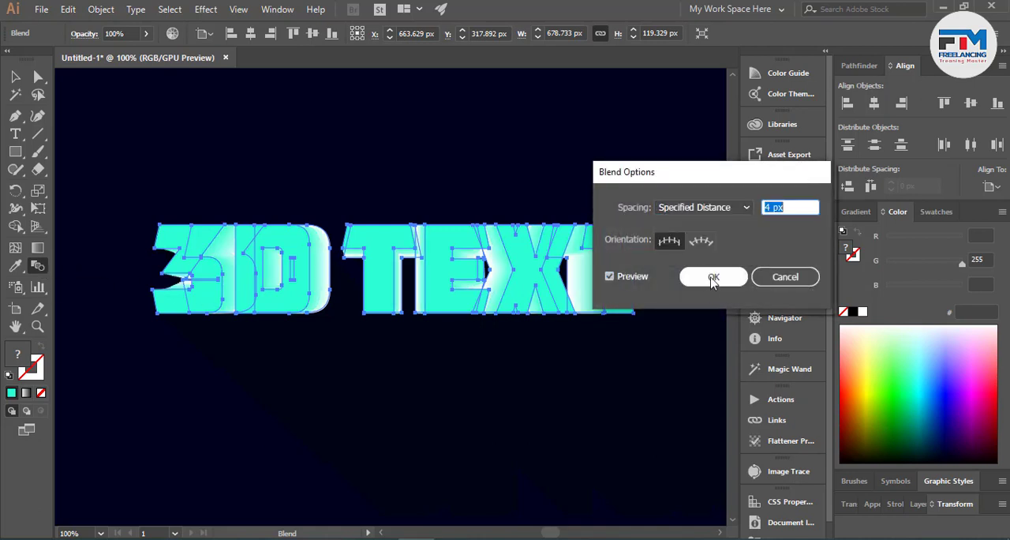
click(777, 207)
key(Up)
key(Up)
key(Up)
key(Up)
click(712, 277)
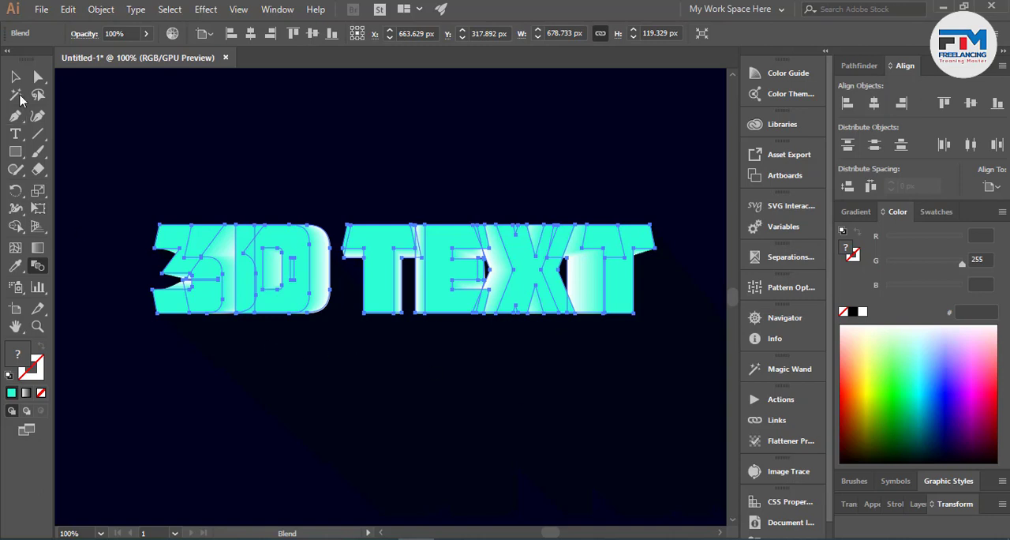
click(15, 76)
click(207, 129)
- Isolate the blend, fill its white rear letter group with dark blue, hex 003e69, and leave isolation
double_click(323, 293)
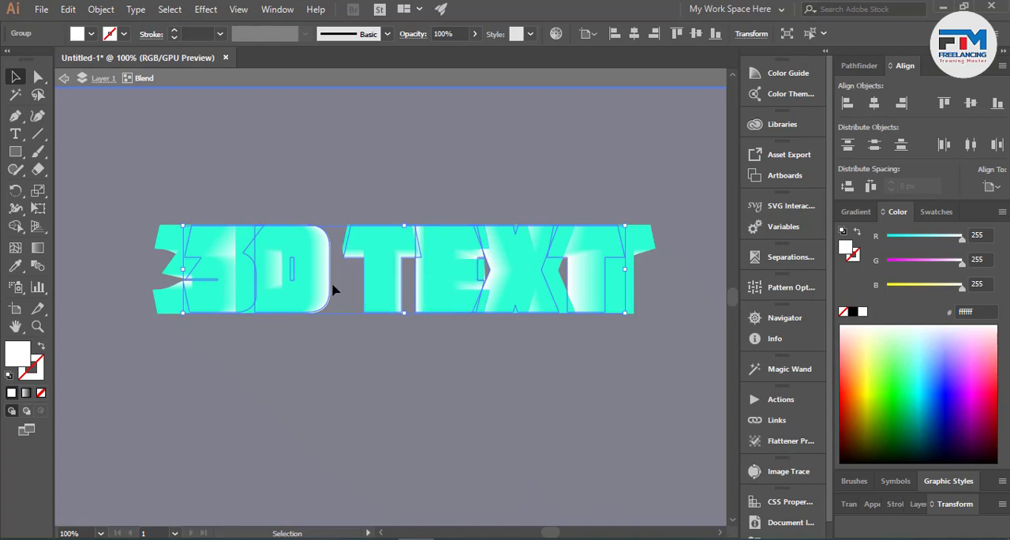
click(333, 288)
click(322, 292)
drag(927, 376, 948, 471)
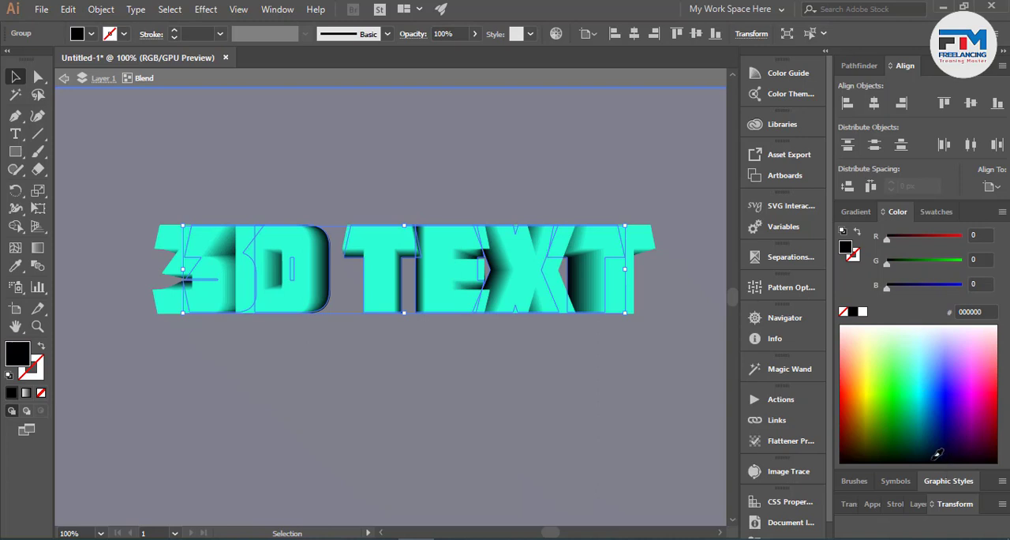
click(919, 443)
mouse_move(921, 438)
mouse_down()
mouse_move(906, 444)
mouse_move(911, 426)
mouse_move(929, 424)
mouse_move(929, 434)
mouse_up()
click(572, 441)
double_click(572, 447)
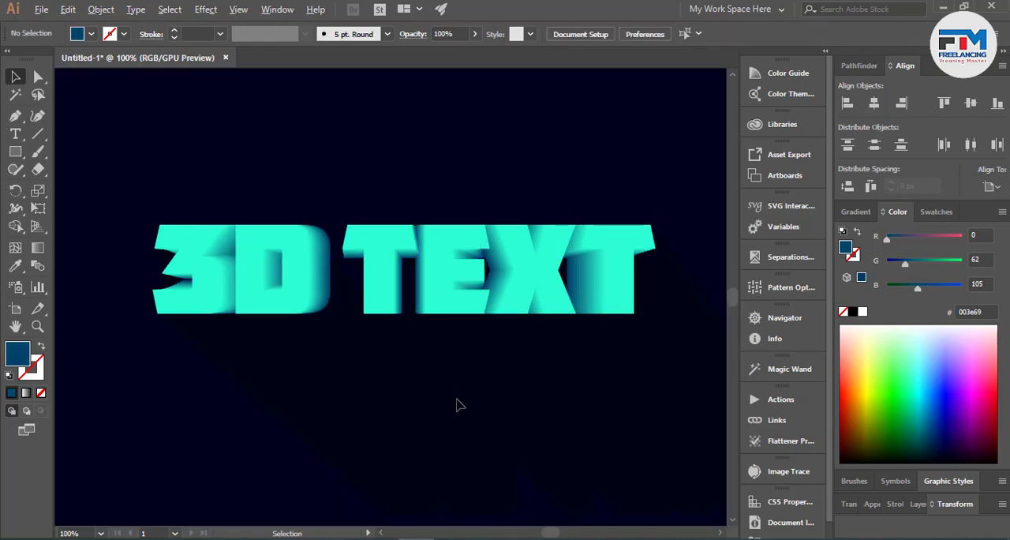
- Isolate the blend again and scale its dark blue rear letter group down further about its centre
scroll(458, 401, down, 2)
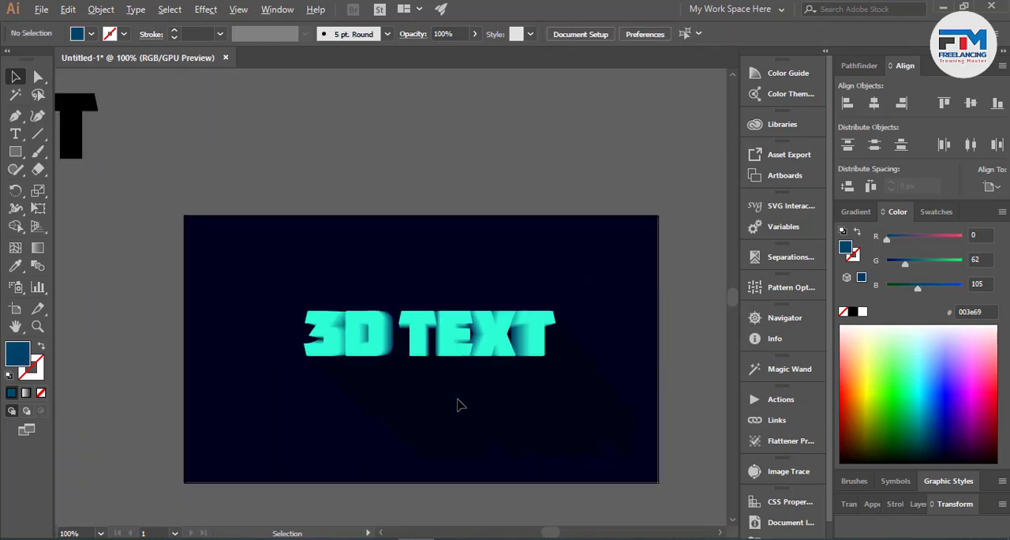
scroll(523, 397, down, 2)
scroll(526, 283, up, 3)
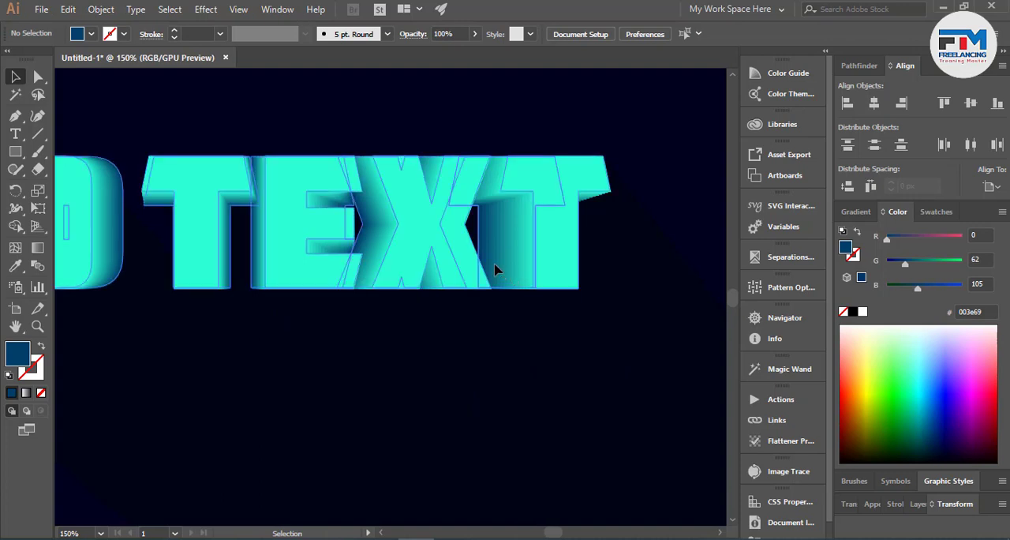
double_click(496, 271)
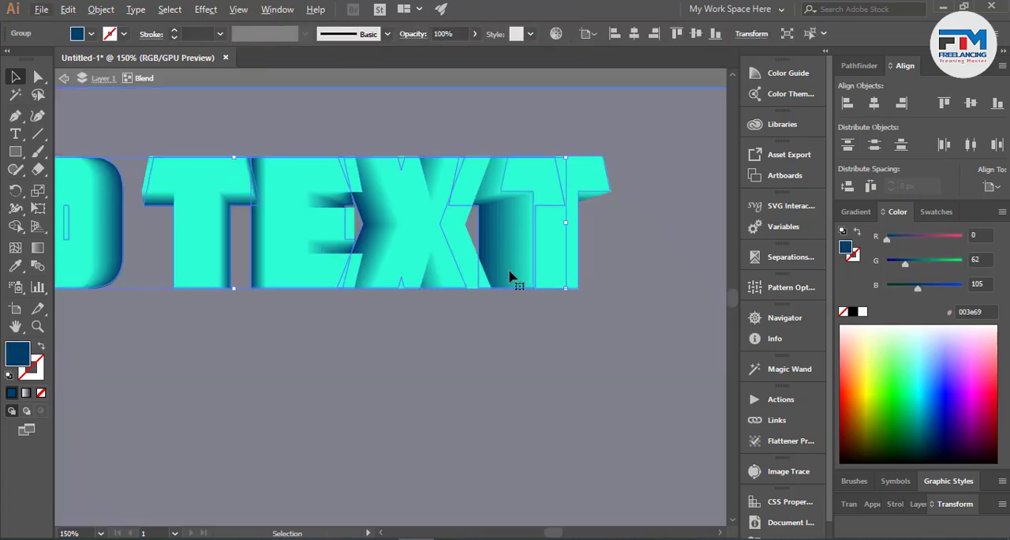
drag(561, 289, 529, 277)
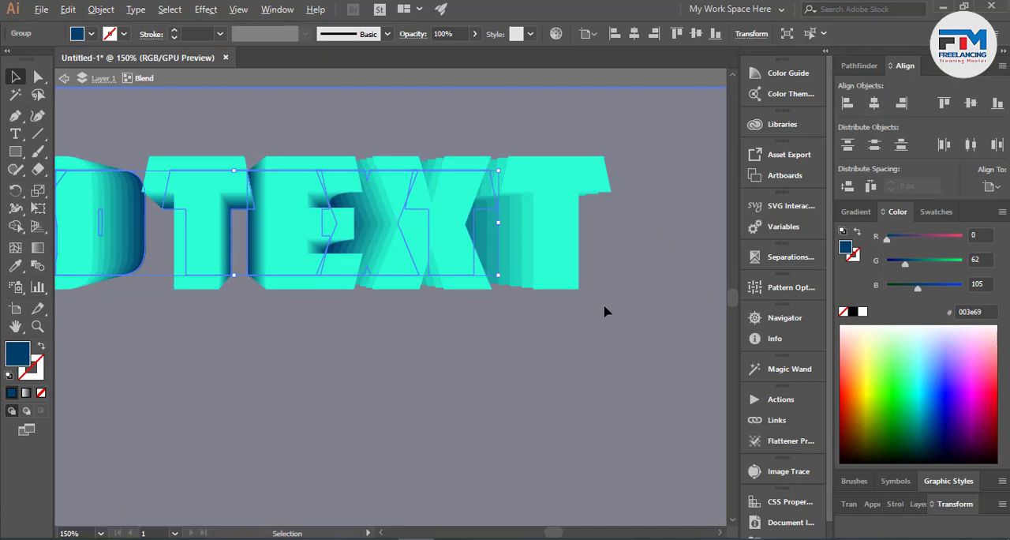
scroll(604, 311, down, 1)
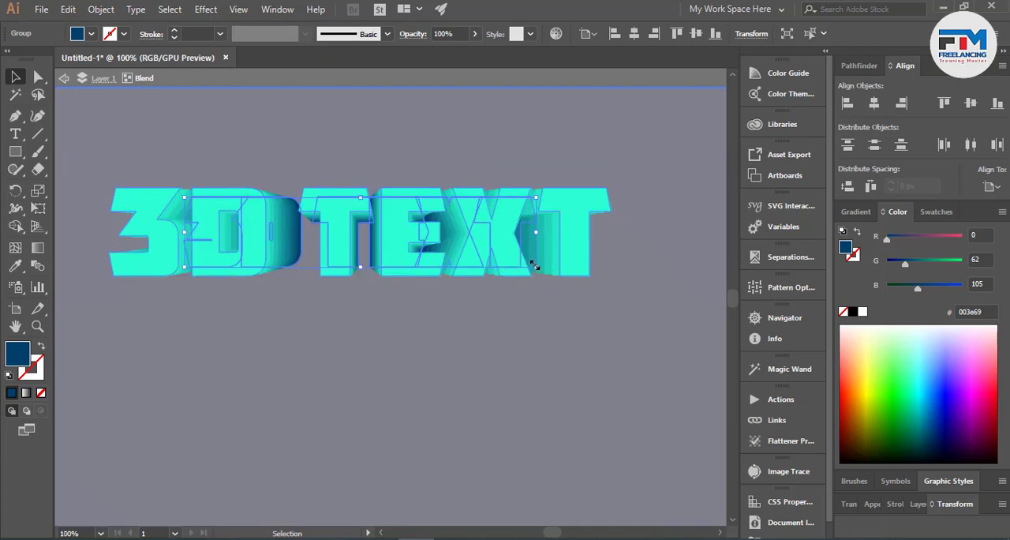
- Offset the blend's two letter groups vertically, with the turquoise front letters above the dark blue rear letters, and leave isolation
drag(469, 242, 466, 181)
scroll(463, 293, up, 3)
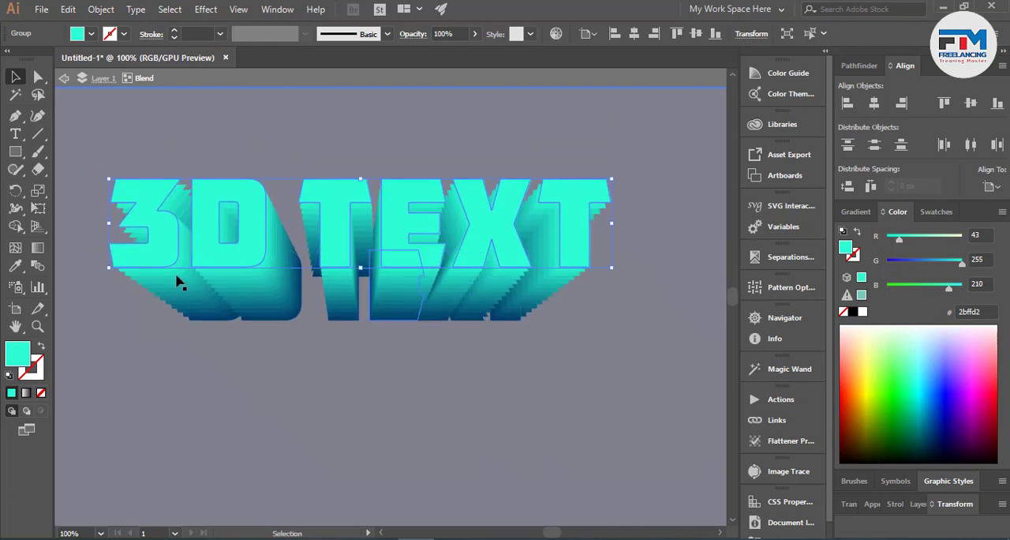
double_click(93, 284)
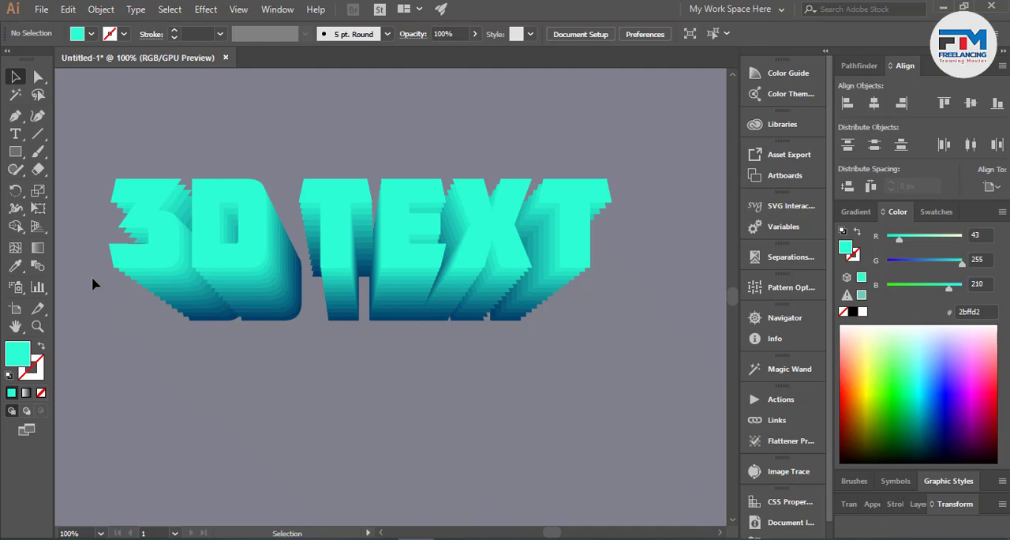
- Set the blend's spacing to a specified distance of 1 px and deselect the blend
click(226, 260)
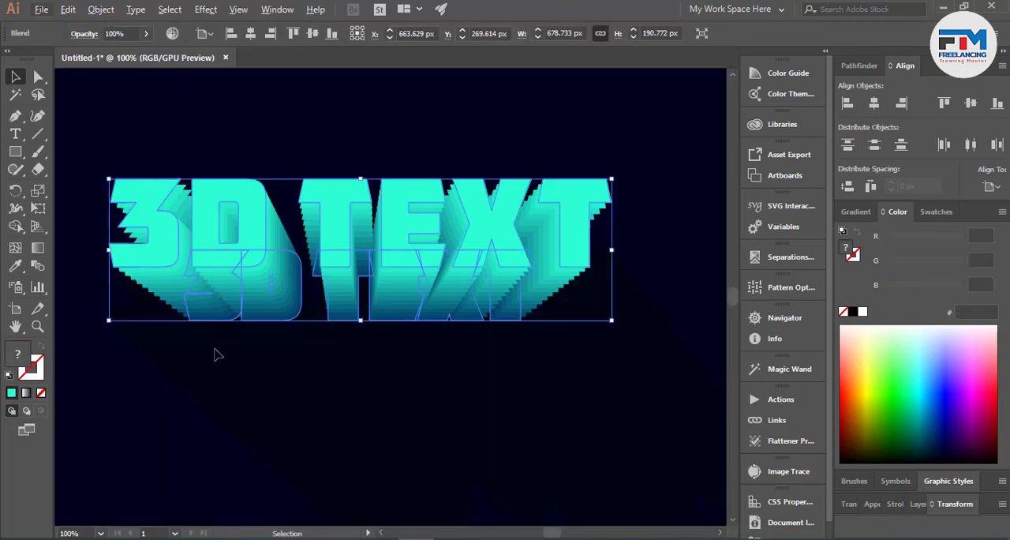
double_click(37, 265)
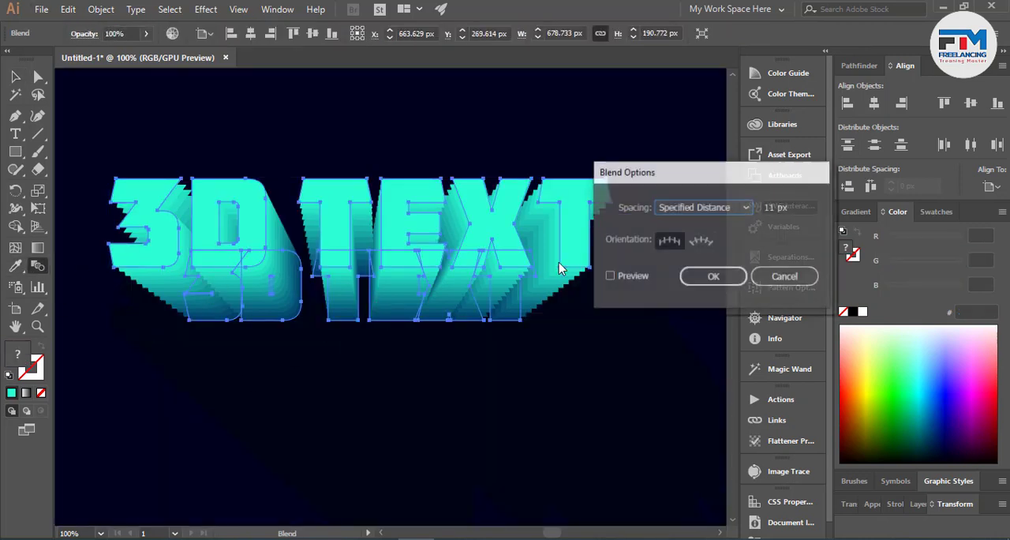
click(706, 209)
click(699, 240)
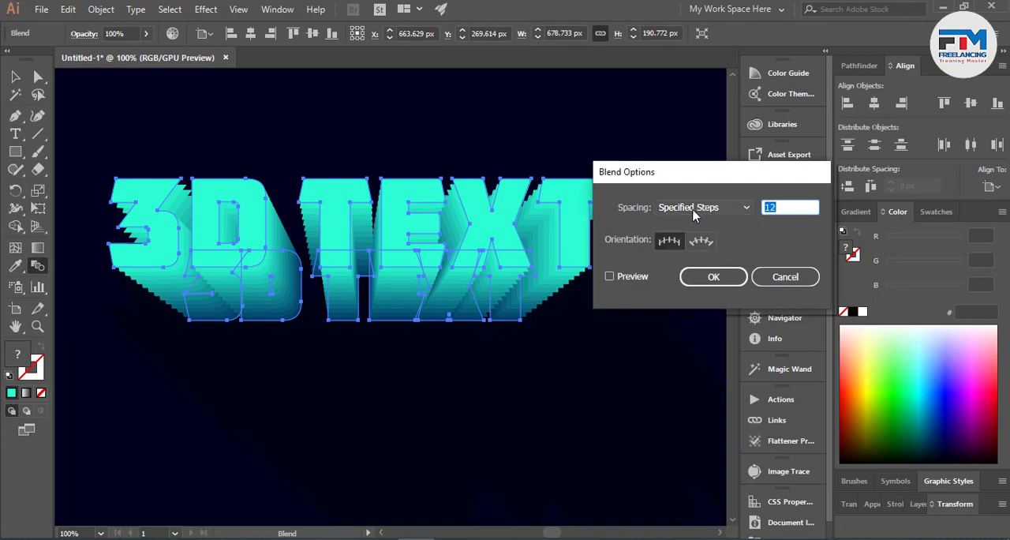
click(699, 208)
click(700, 241)
click(692, 210)
click(704, 256)
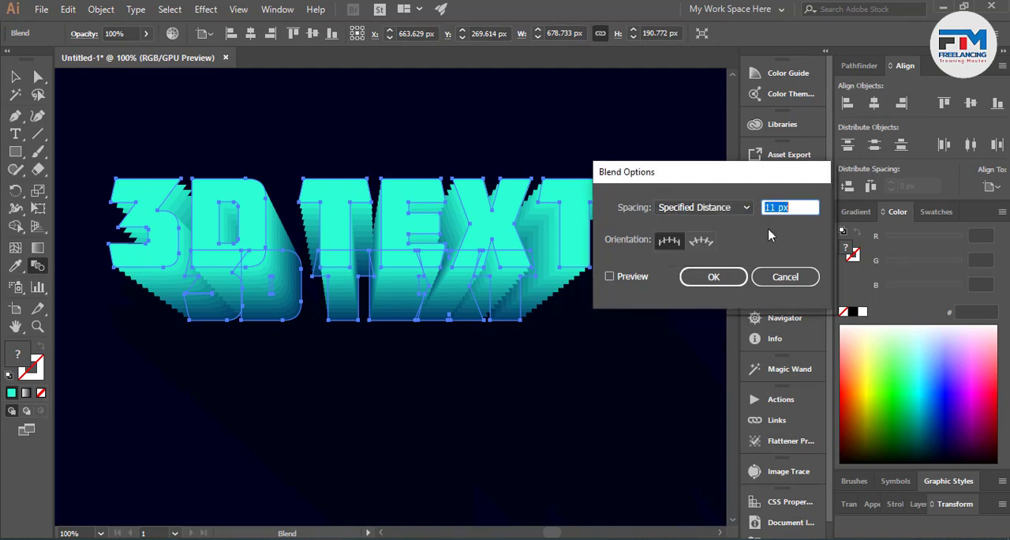
text(1)
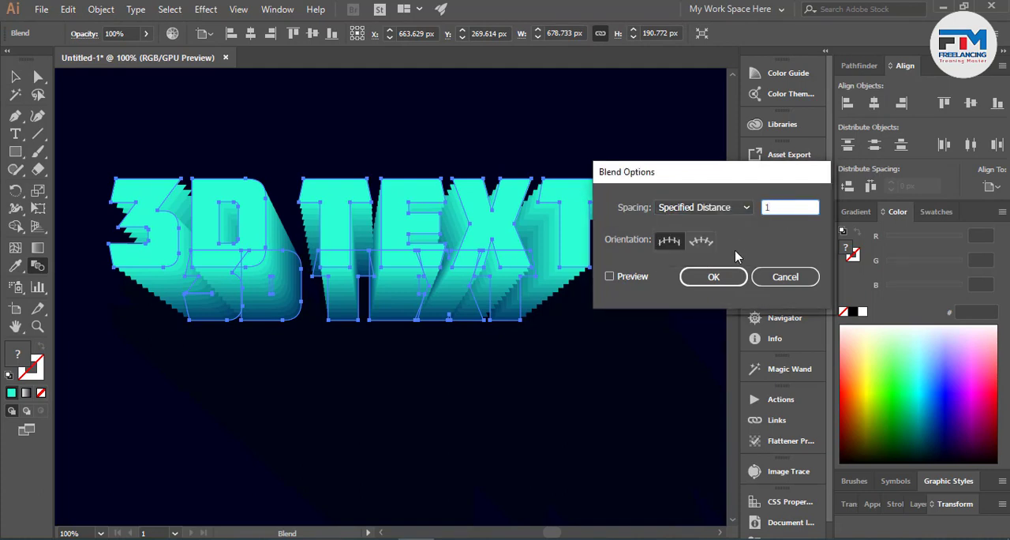
click(706, 276)
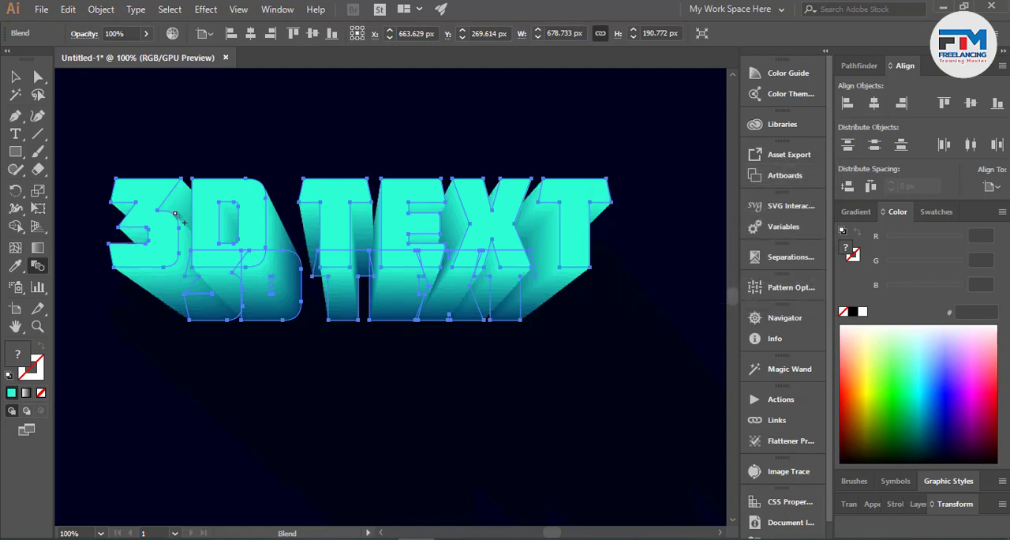
click(15, 77)
click(187, 127)
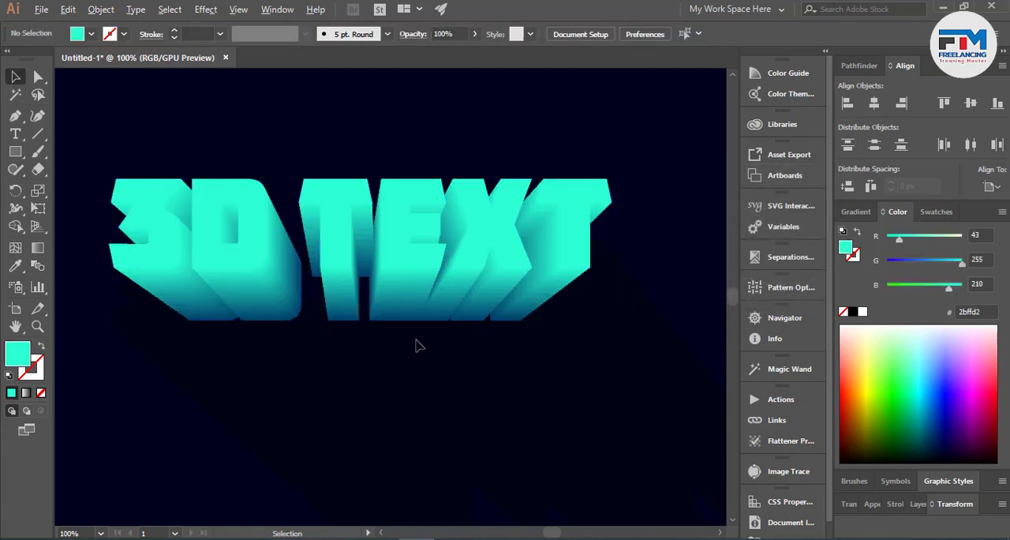
- Isolate the blend, fill its front letter group with pale cyan, hex b5fff5, and leave isolation
scroll(416, 340, down, 2)
scroll(430, 342, down, 2)
scroll(375, 292, up, 1)
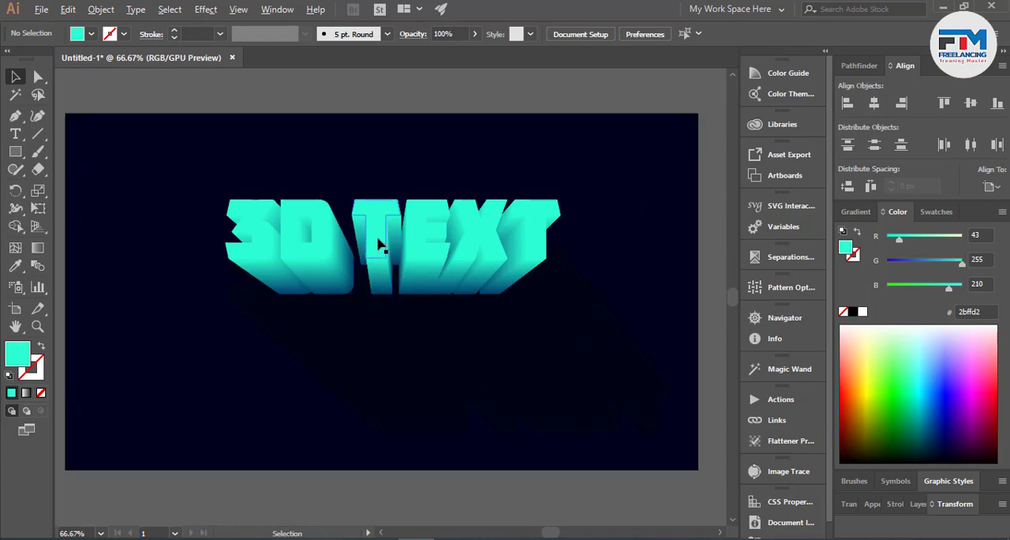
double_click(378, 244)
click(382, 246)
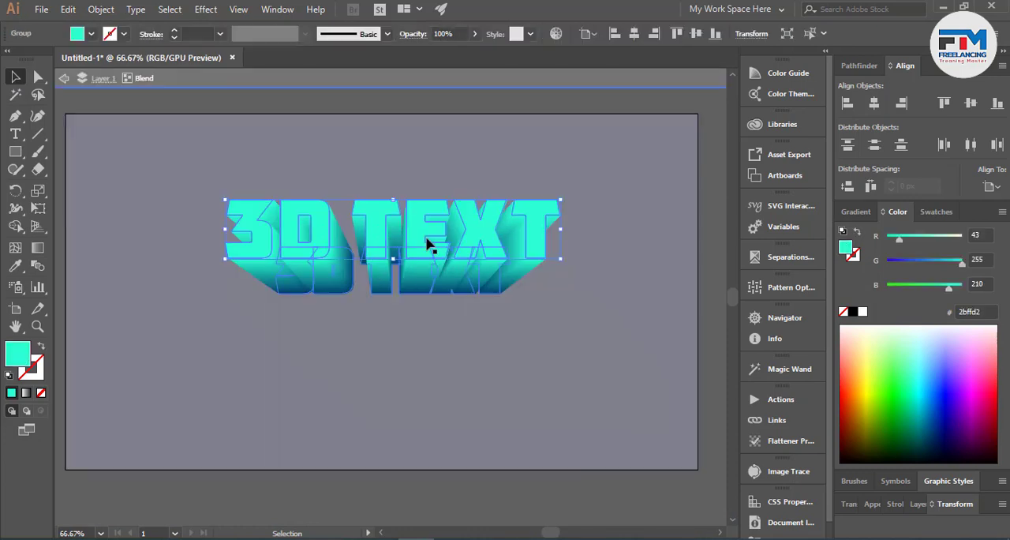
click(907, 456)
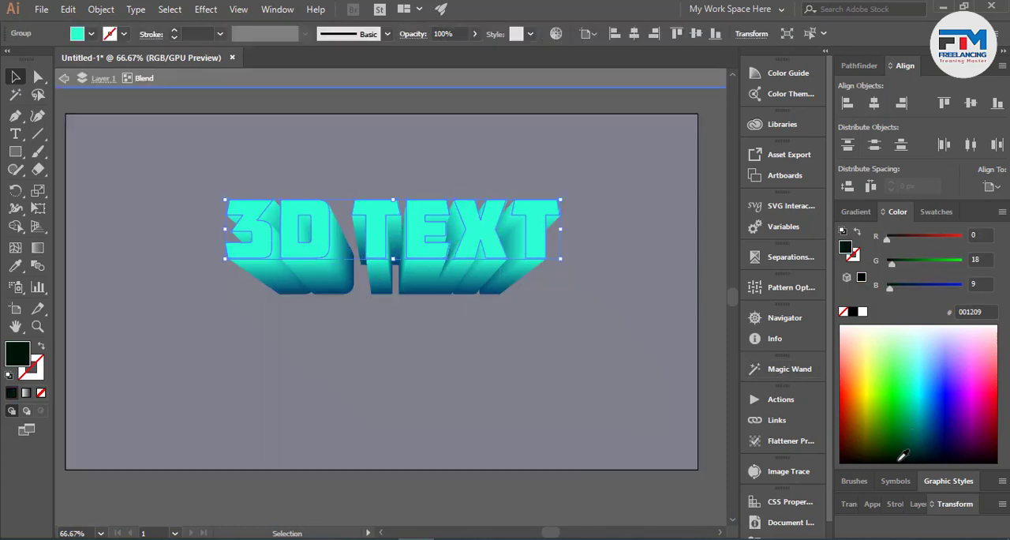
drag(930, 427, 914, 338)
double_click(197, 408)
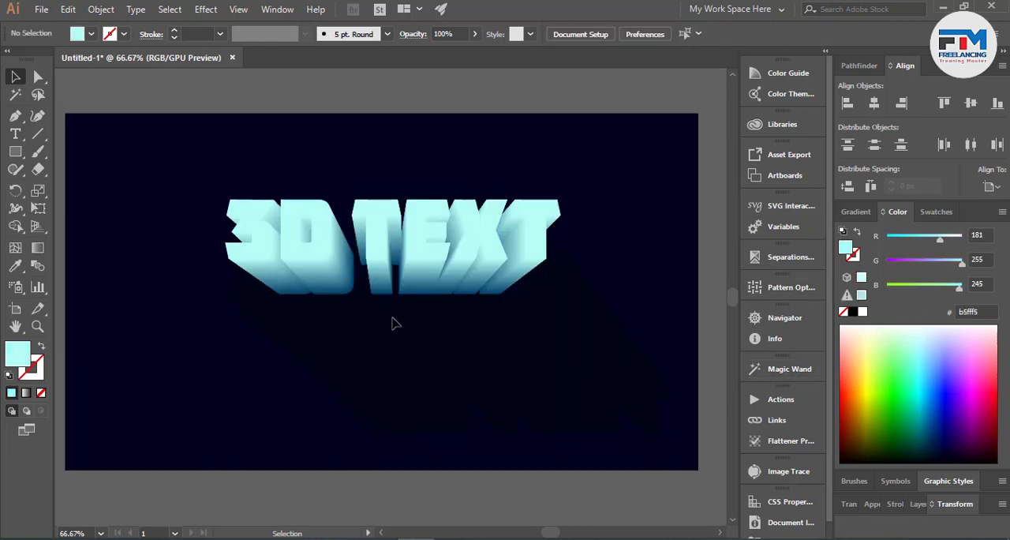
- Isolate the blend, fill its smaller rear letter group with dark purple, hex 1e0043, and leave isolation
scroll(398, 380, down, 2)
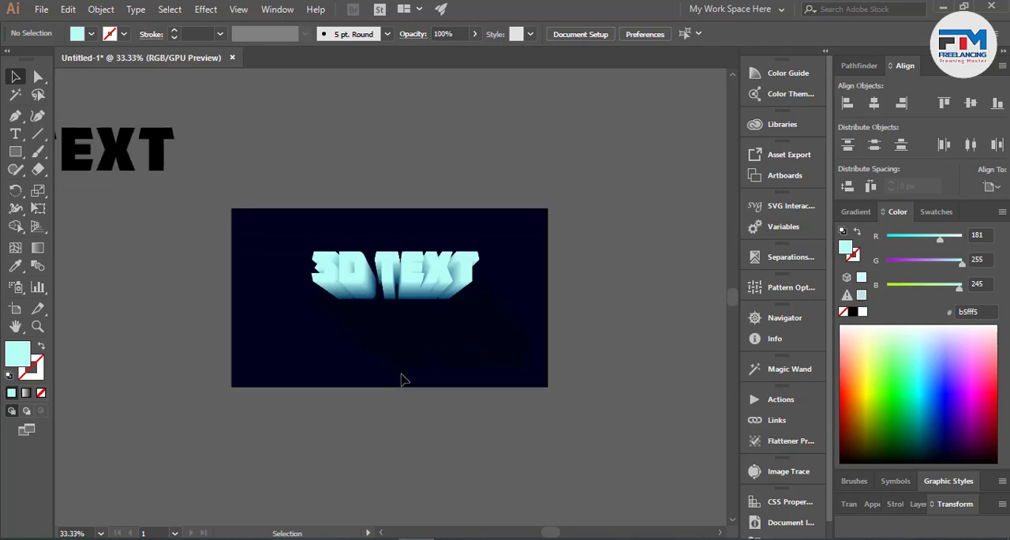
scroll(449, 341, up, 1)
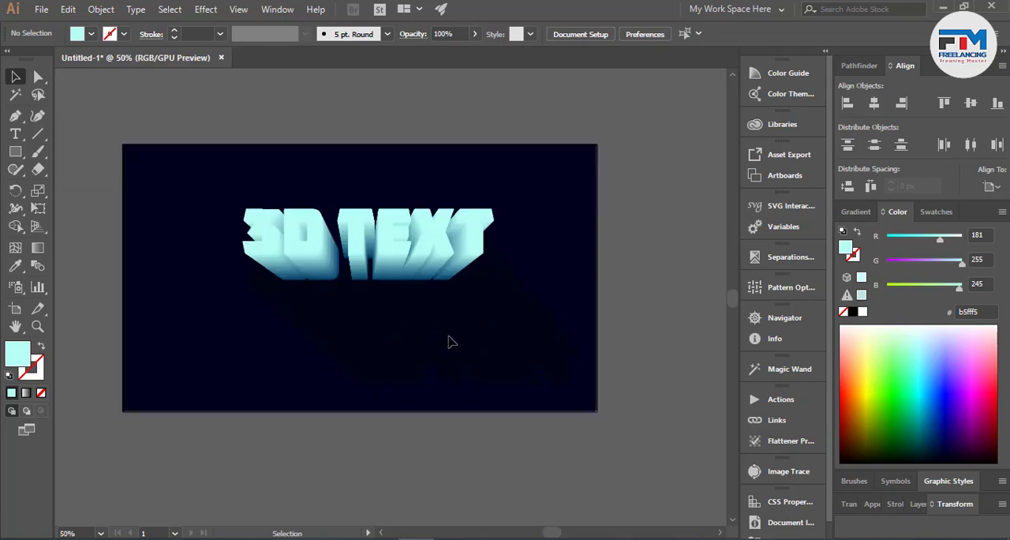
scroll(391, 272, up, 2)
click(372, 275)
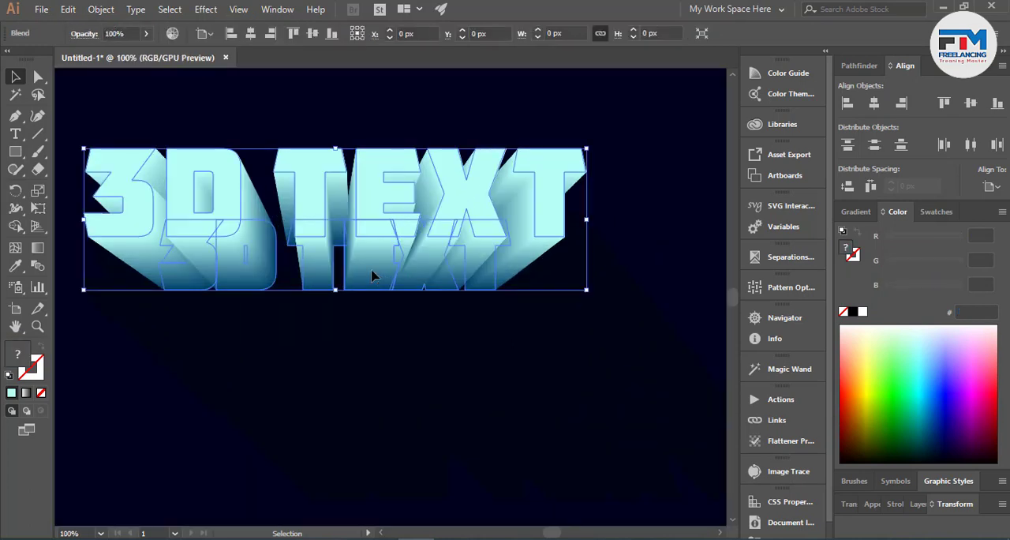
double_click(374, 276)
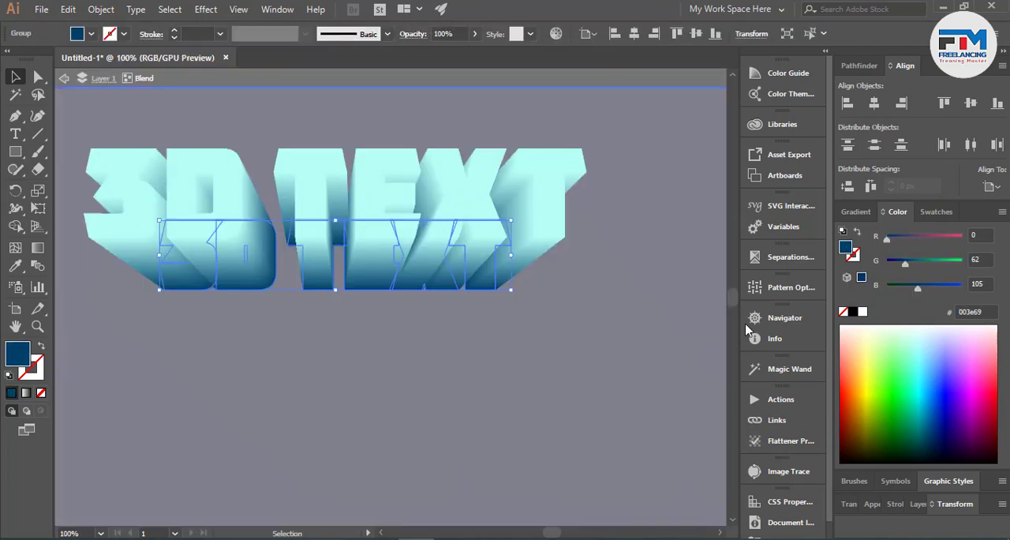
drag(931, 432, 956, 439)
double_click(514, 398)
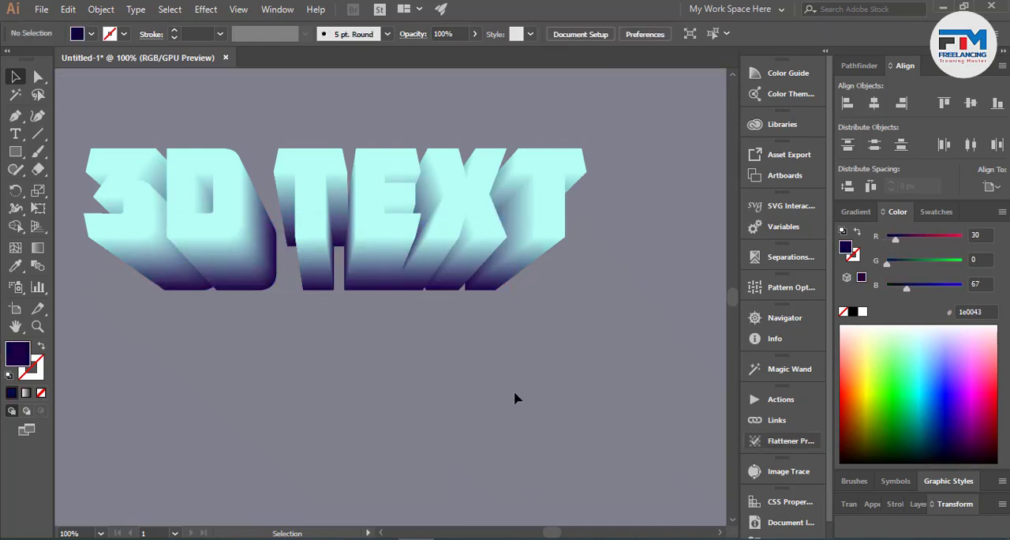
scroll(505, 400, down, 2)
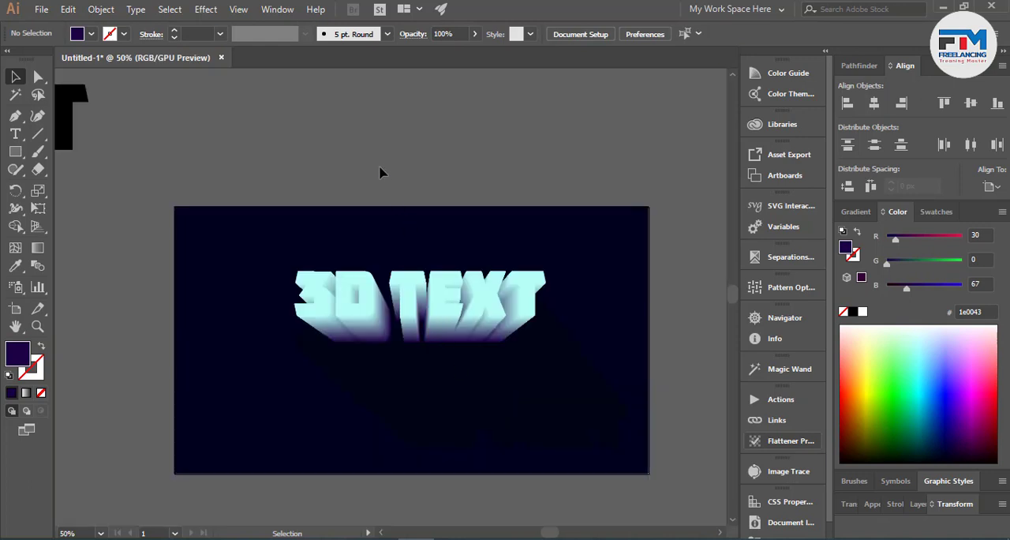
- Add the line ILLUSTRATOR EFFECT, enlarge it to about 68 pt, place it below the 3D letters and fill it white
scroll(433, 238, down, 2)
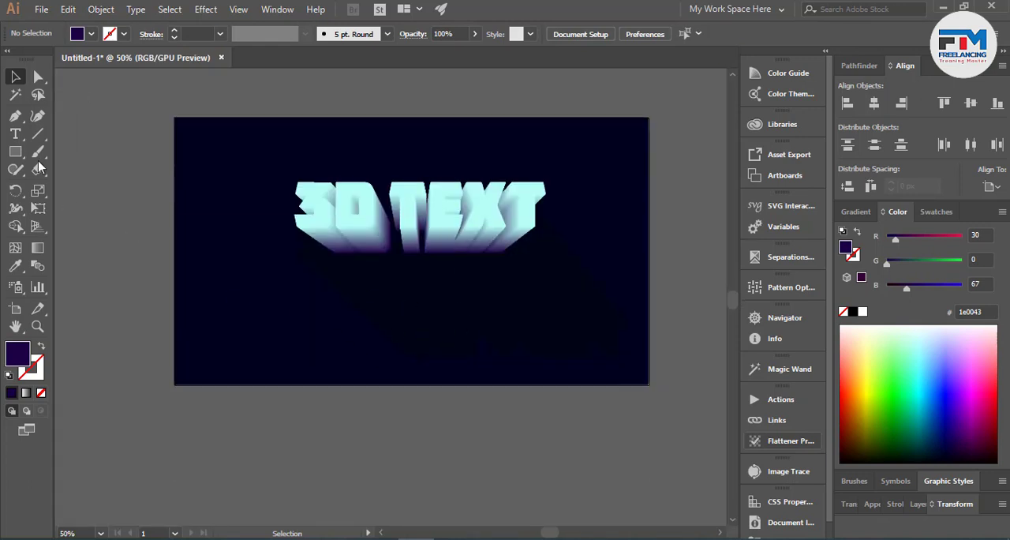
click(15, 133)
click(344, 418)
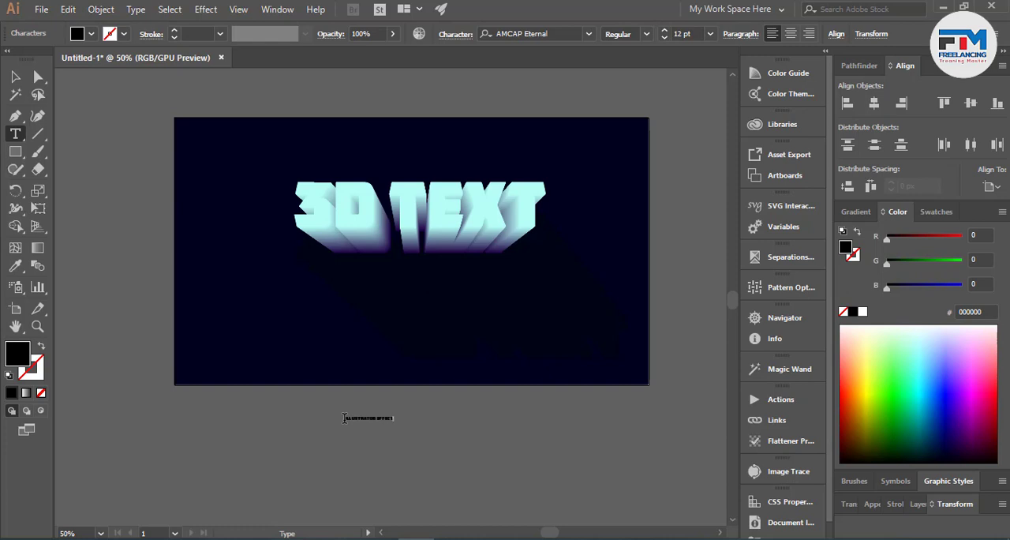
click(15, 77)
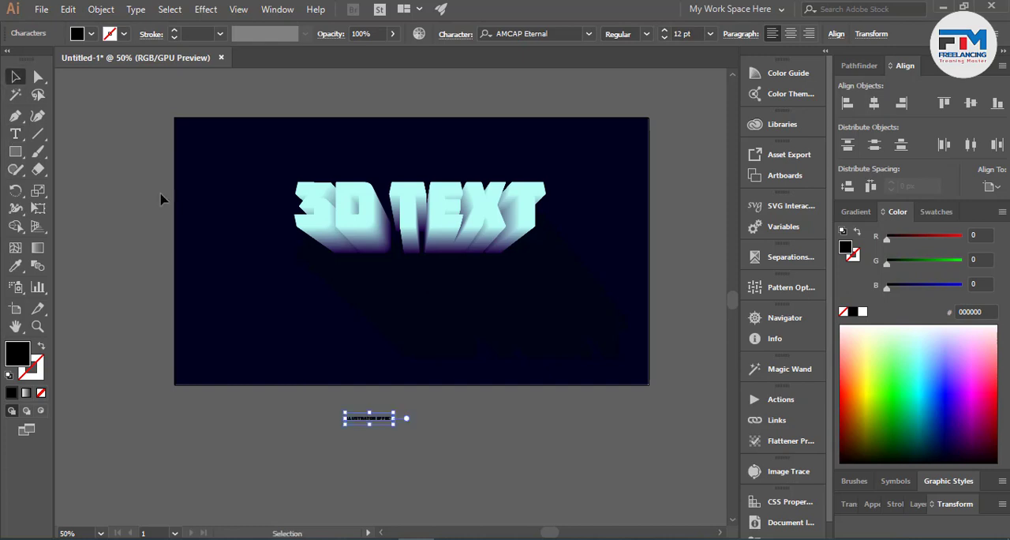
drag(394, 424, 431, 322)
click(423, 436)
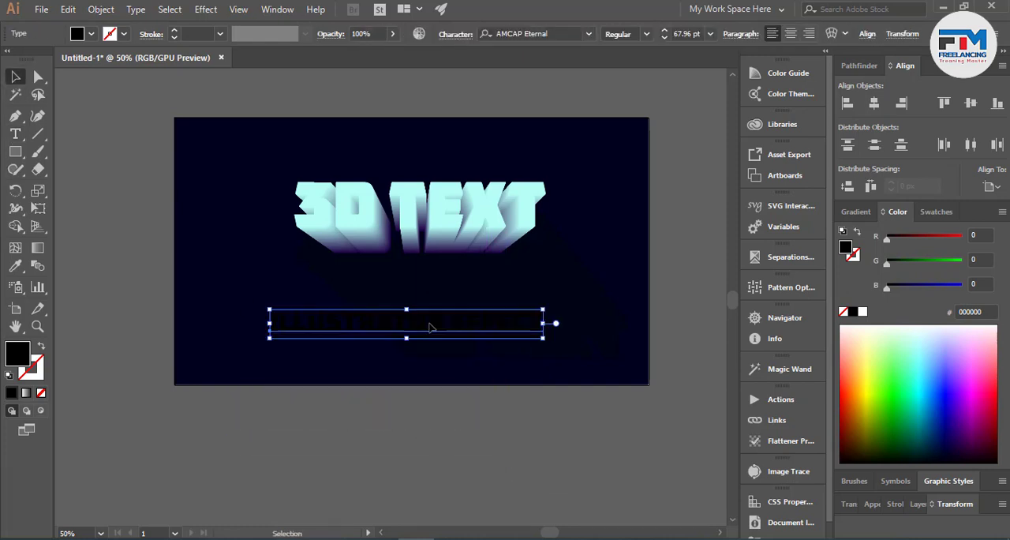
click(905, 333)
click(486, 427)
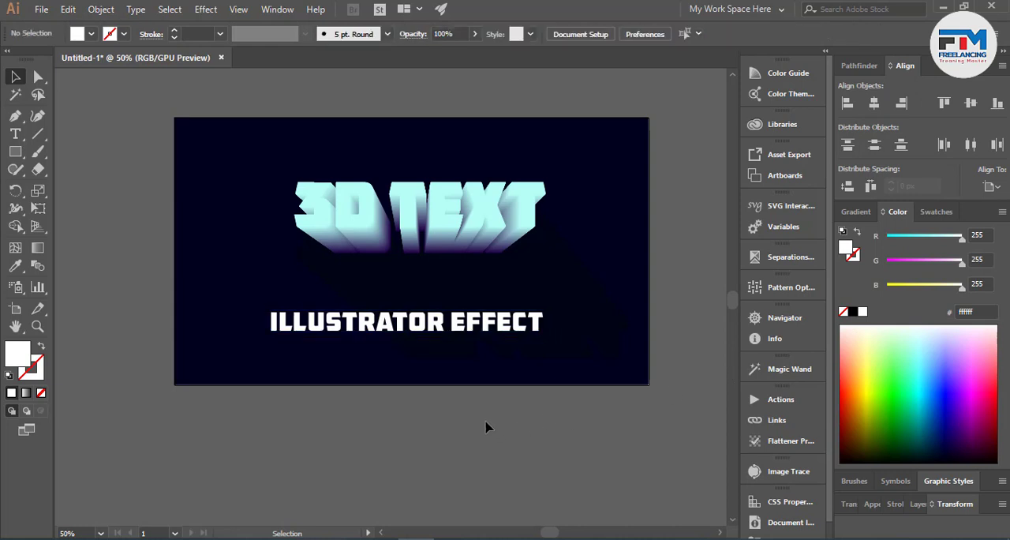
- Recolour the ILLUSTRATOR EFFECT line with the pale cyan sampled from the front 3D letters and deselect it
scroll(419, 316, up, 1)
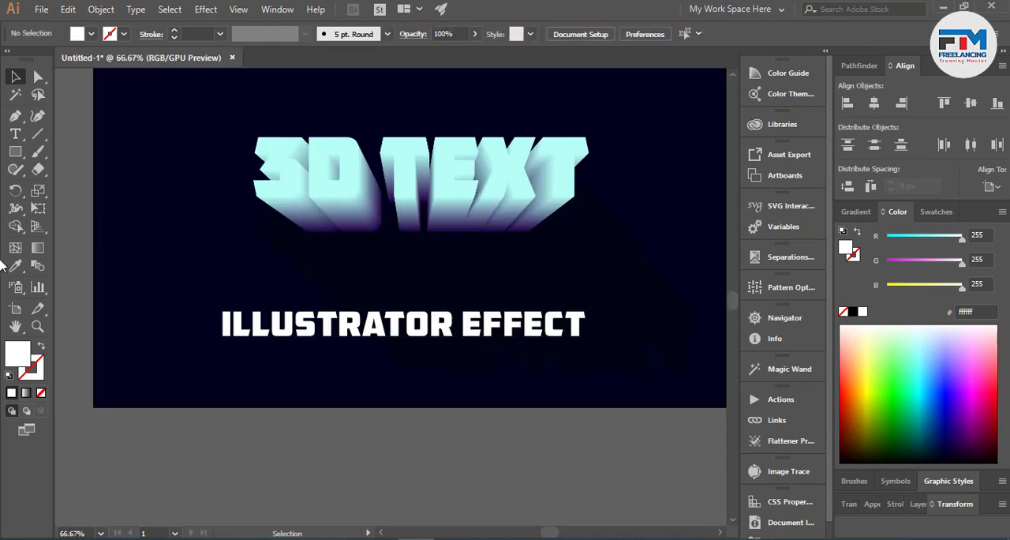
click(14, 268)
click(15, 78)
click(276, 319)
click(15, 267)
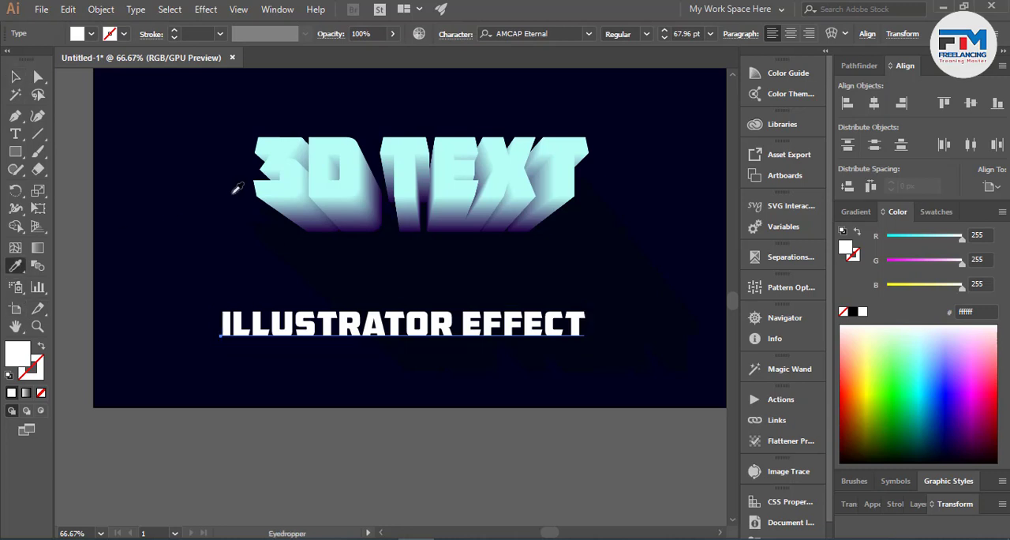
click(270, 177)
click(15, 78)
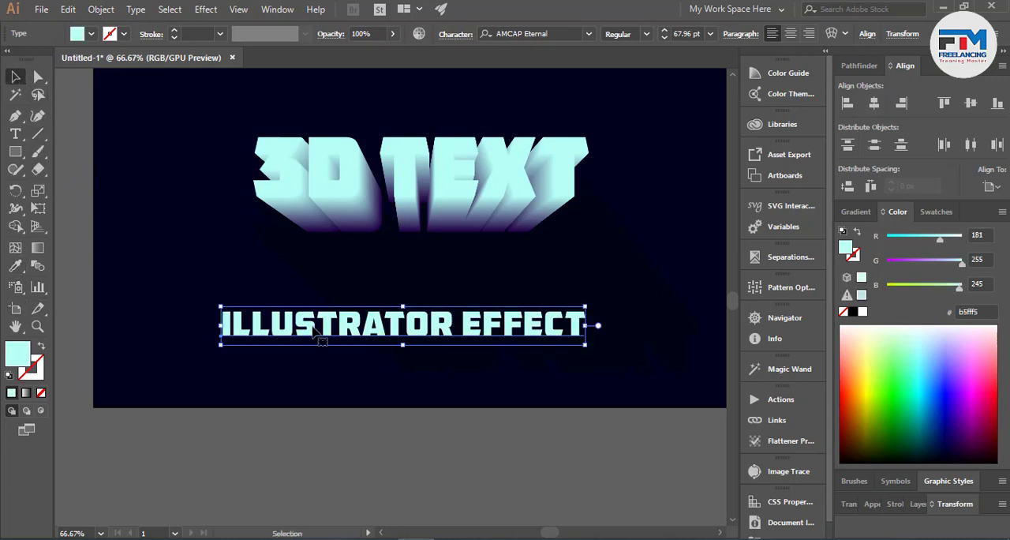
click(386, 391)
- Try out other fonts on the ILLUSTRATOR EFFECT line and set it in AbatonITC TT
click(403, 329)
click(534, 30)
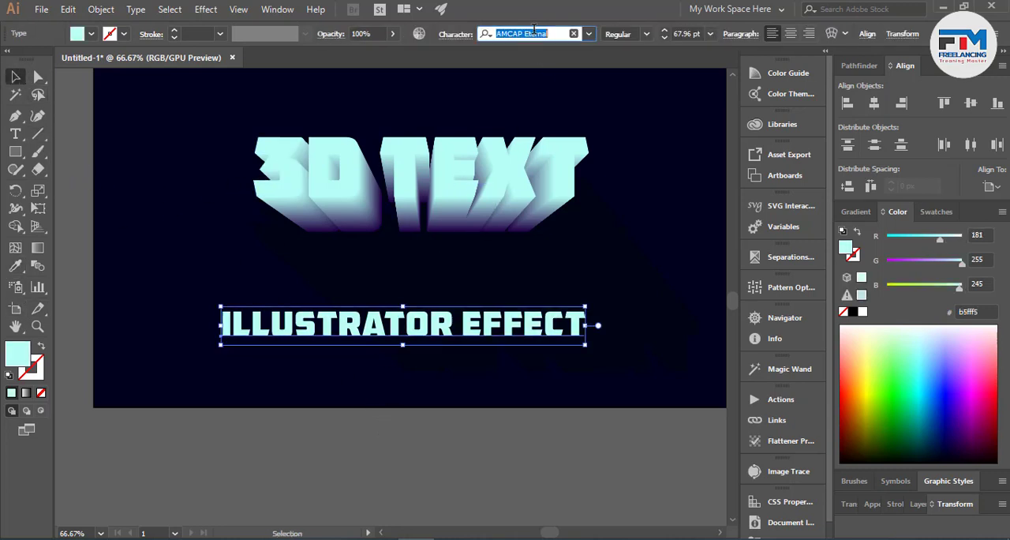
key(Up)
key(Down)
key(Down)
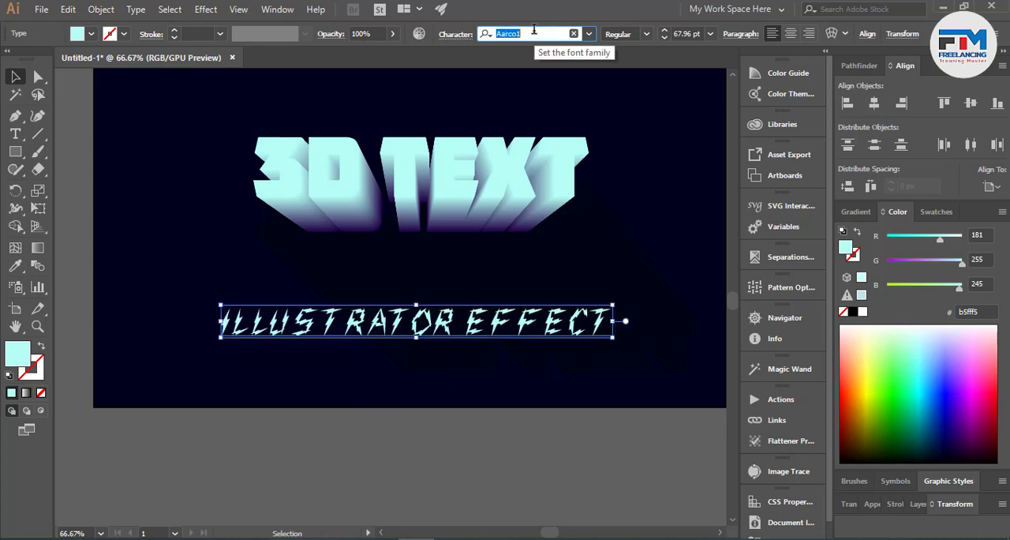
key(Down)
key(Down)
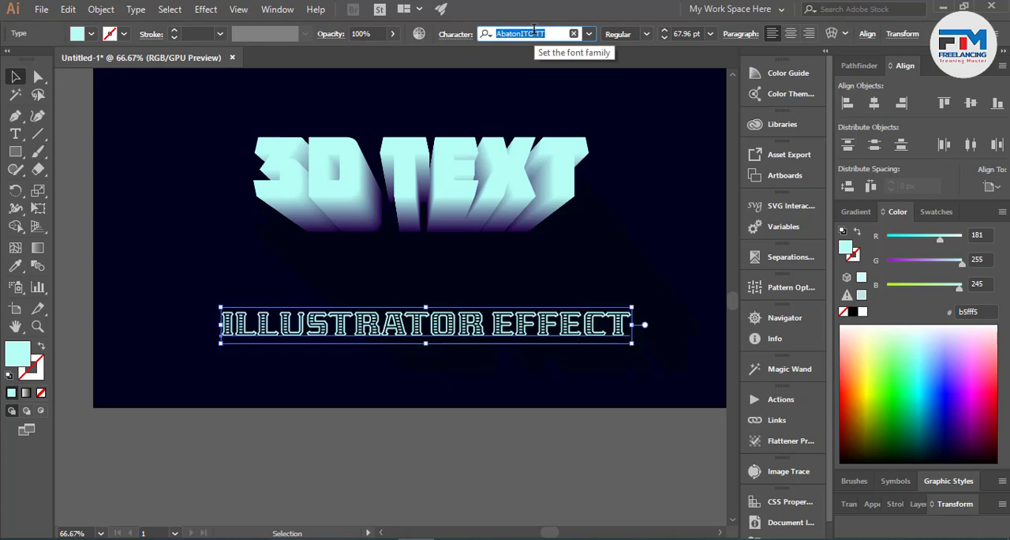
key(Down)
key(Up)
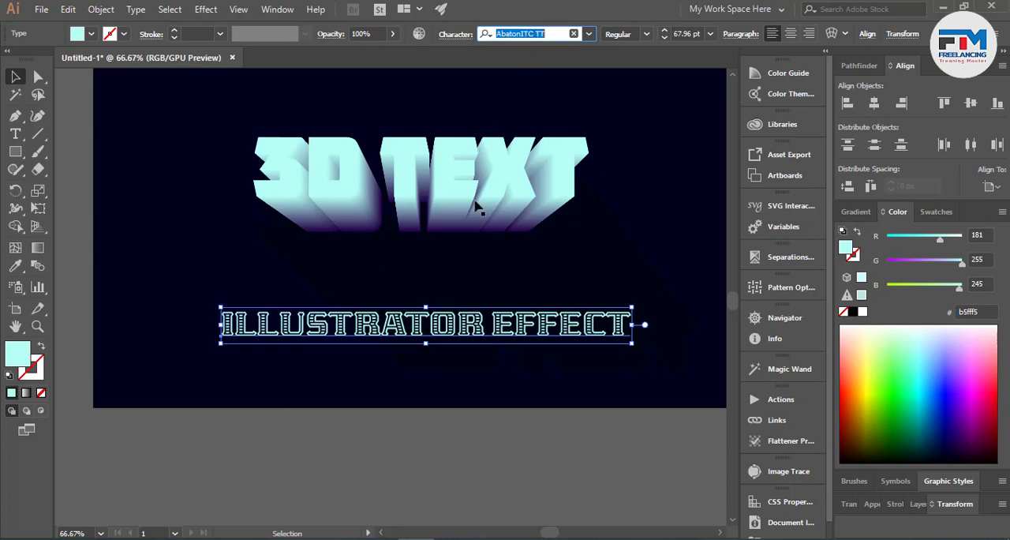
click(441, 455)
- Scale the ILLUSTRATOR EFFECT line down to about 46 pt and place it centred just beneath the 3D letters
drag(519, 333, 519, 290)
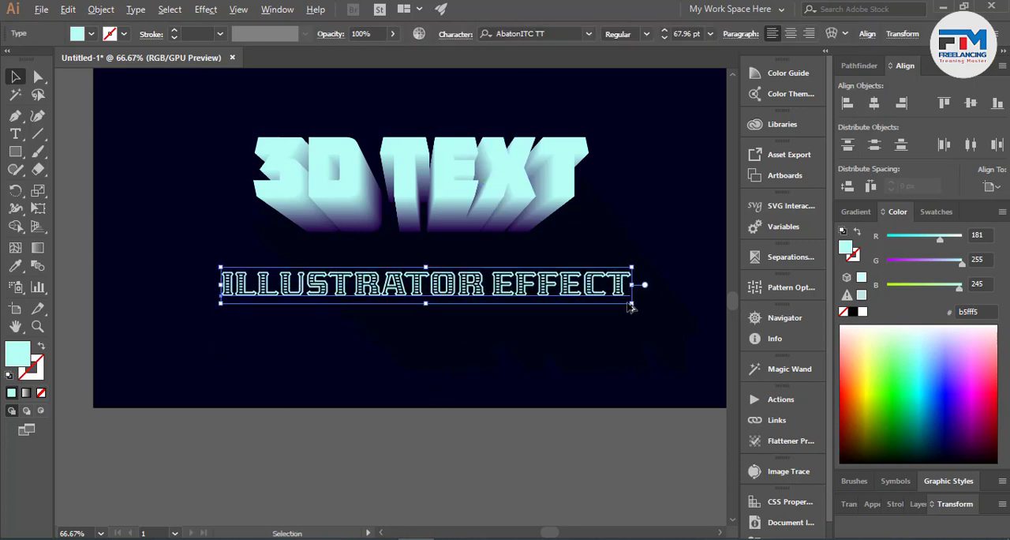
click(629, 308)
click(615, 300)
drag(631, 303, 565, 297)
drag(487, 299, 487, 263)
scroll(451, 320, down, 2)
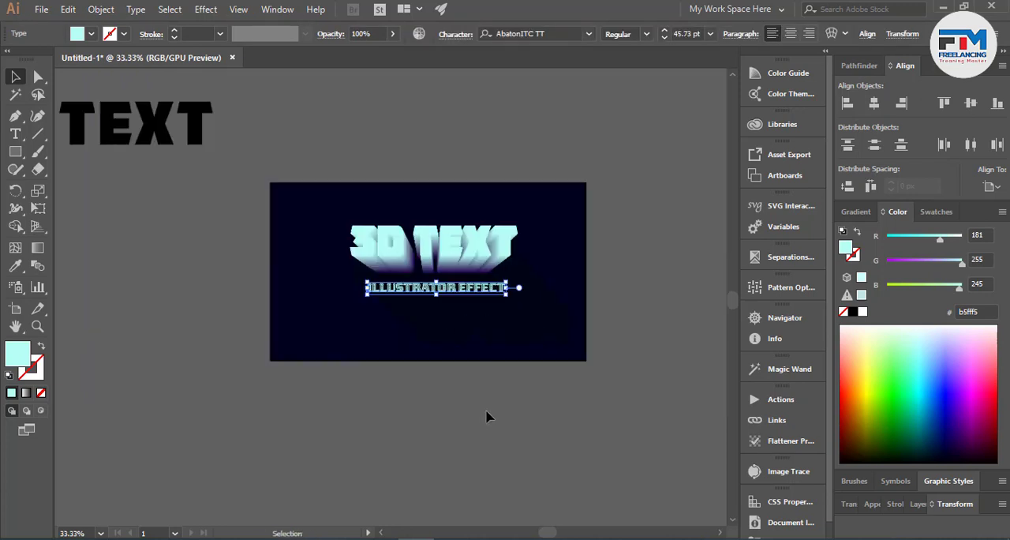
click(503, 409)
- Add a wide frame of placeholder paragraph text below the ILLUSTRATOR EFFECT line and fill the text white
scroll(431, 355, up, 1)
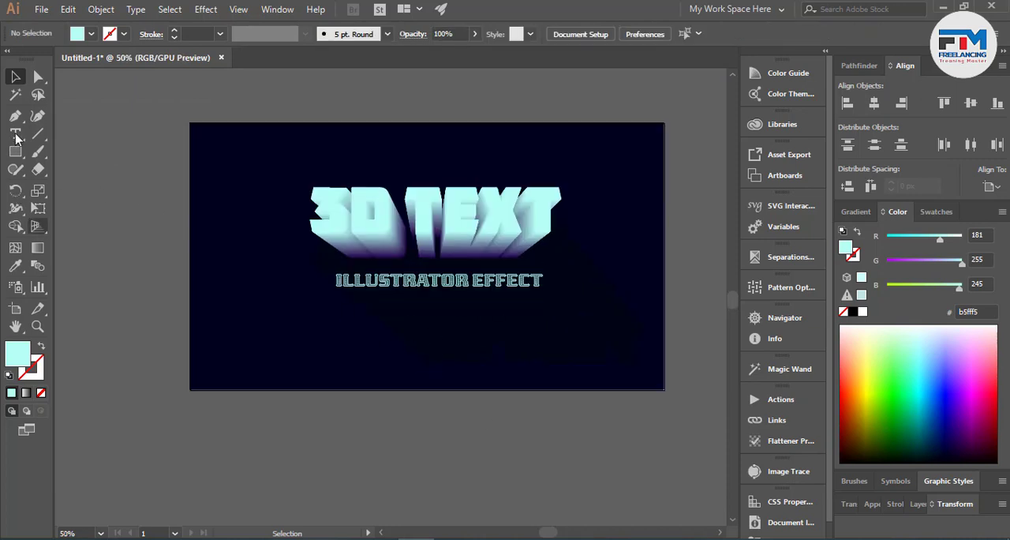
key(t)
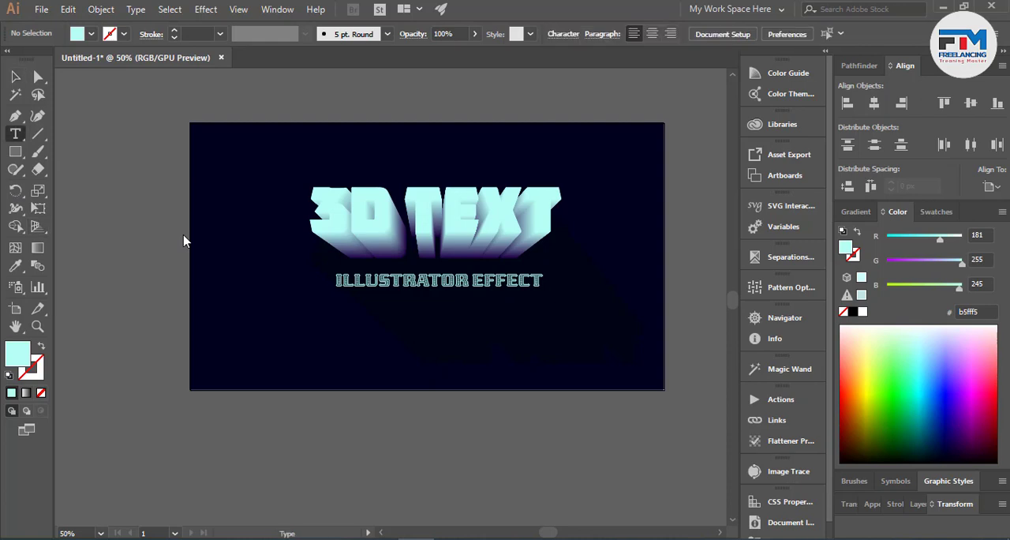
drag(284, 308, 603, 369)
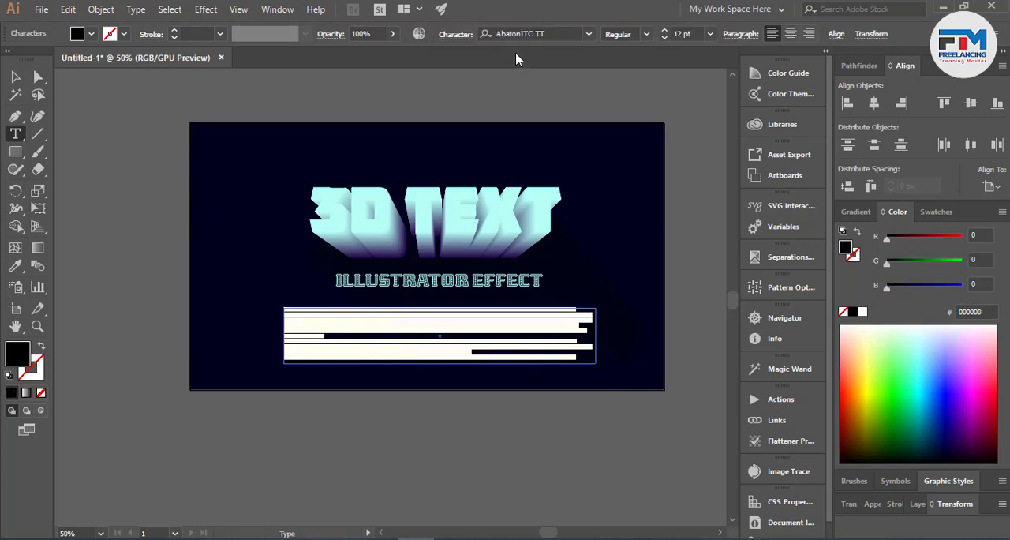
click(526, 33)
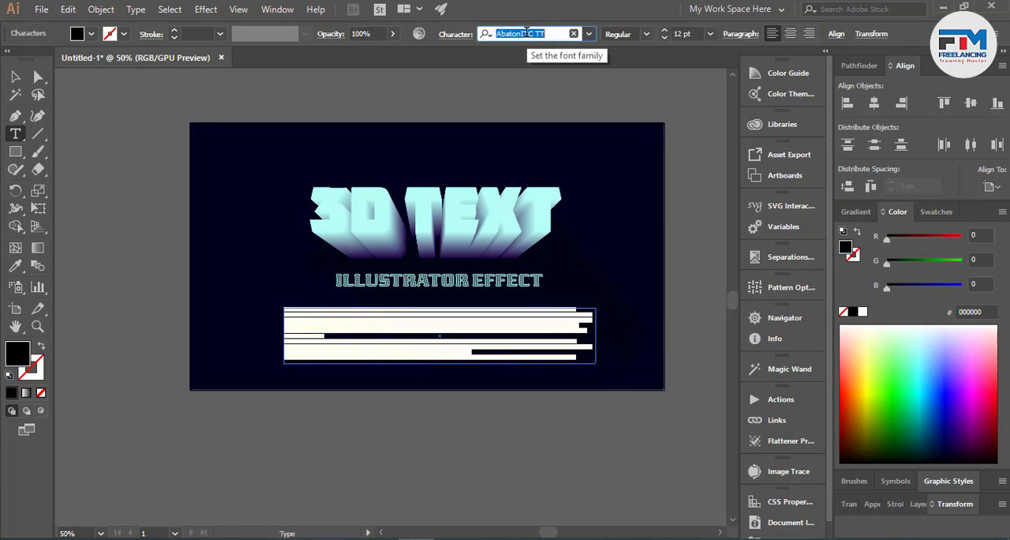
key(Down)
click(862, 312)
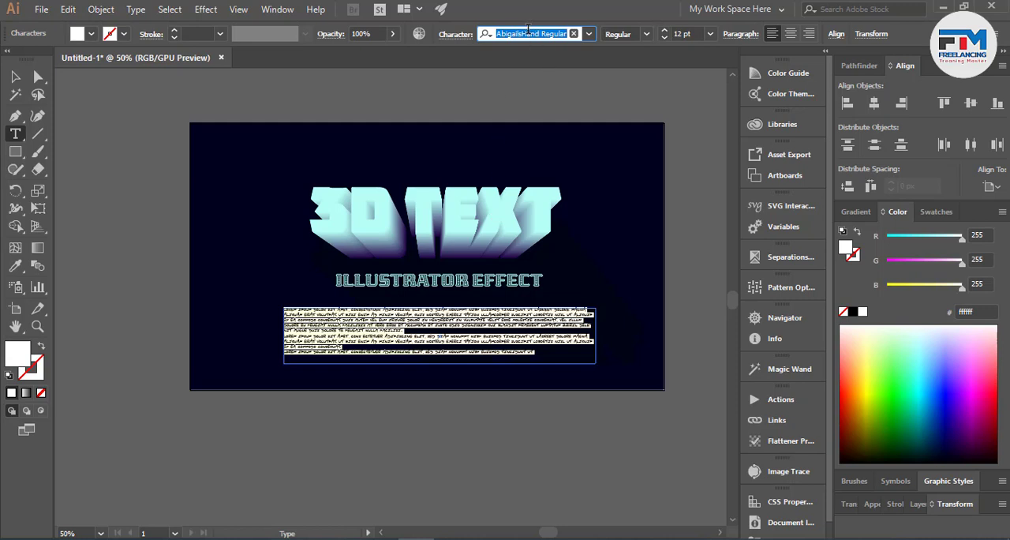
- Set the placeholder paragraph's font to Montserrat Regular and deselect the text
key(Down)
key(Down)
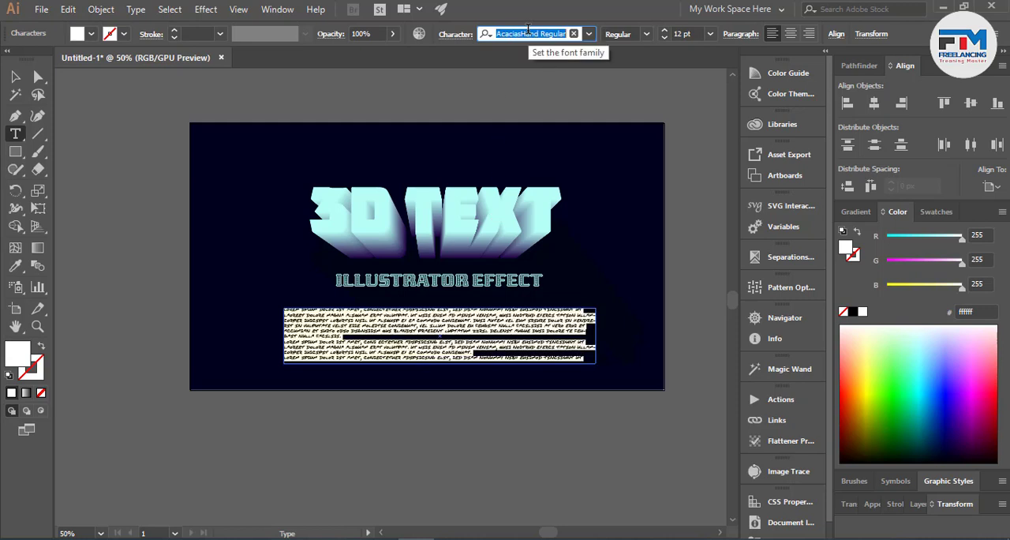
text(on)
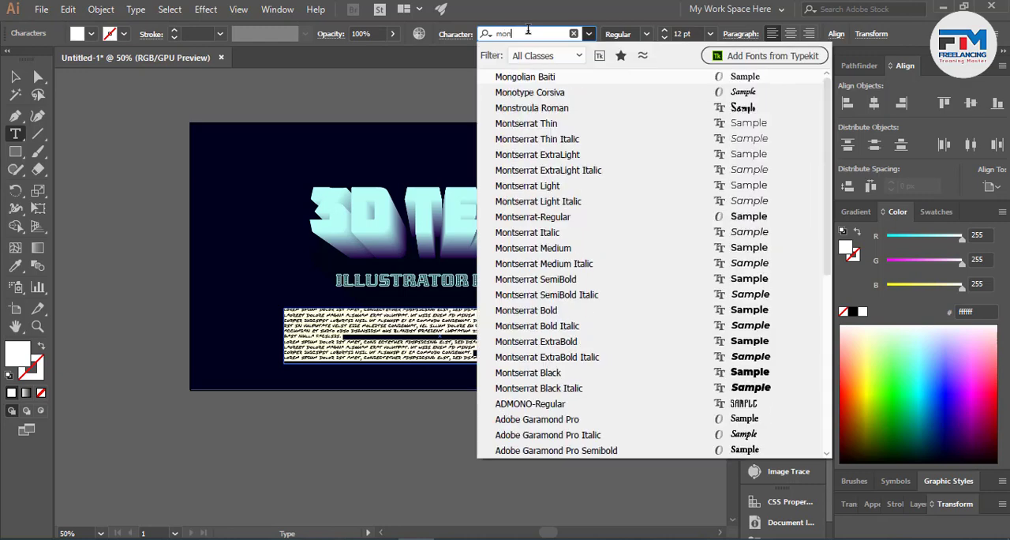
click(552, 220)
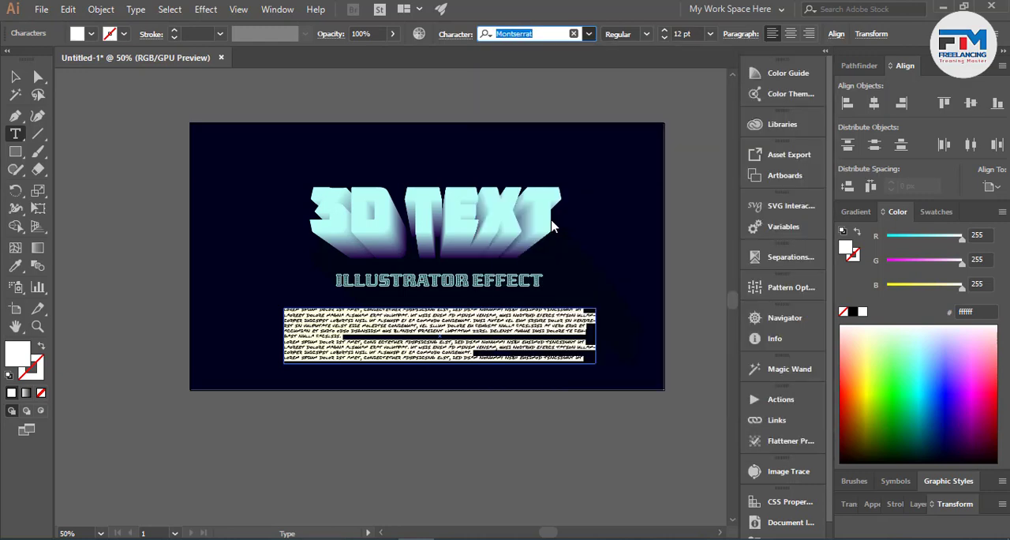
click(16, 75)
click(144, 267)
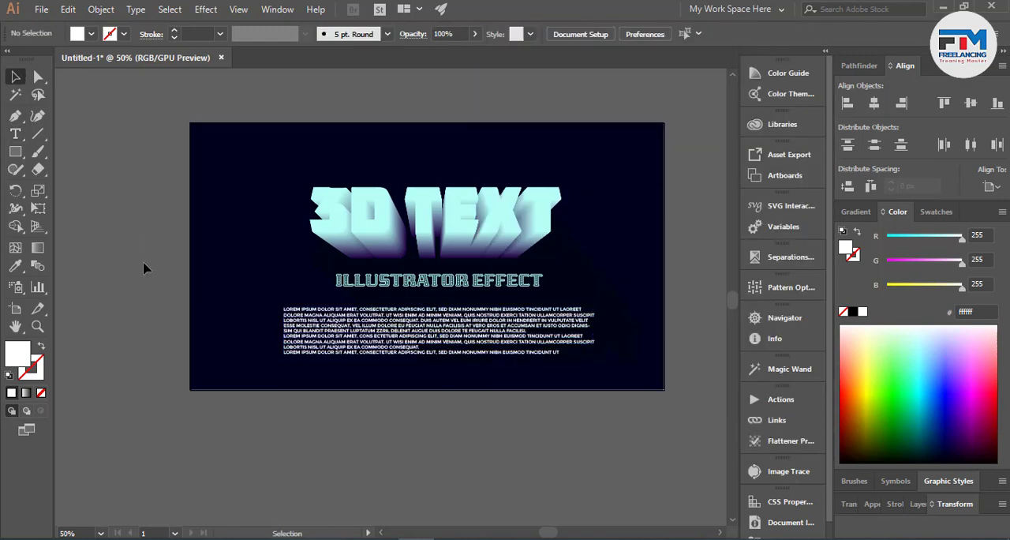
- Set the placeholder paragraph's leading to 18 pt and centre-align its lines
click(438, 309)
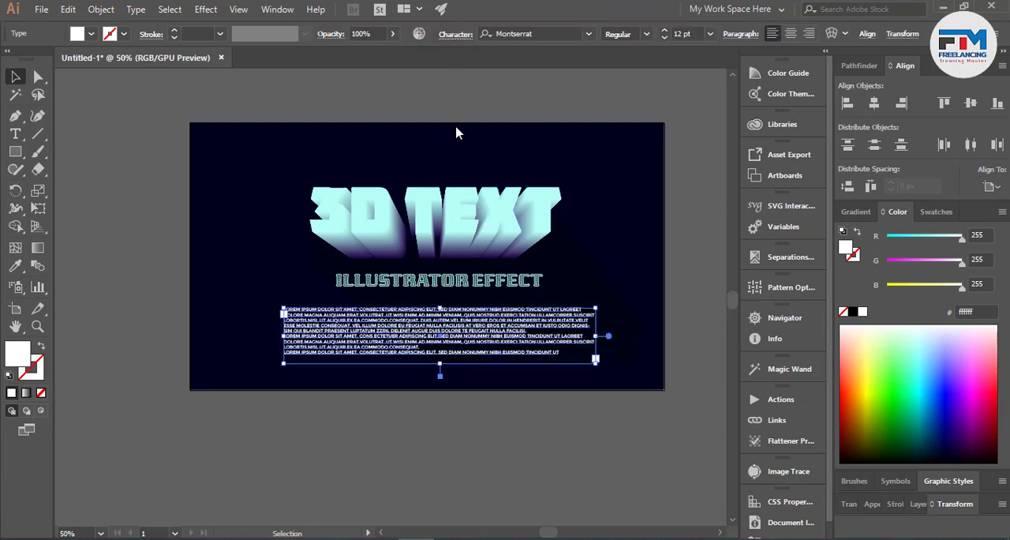
click(455, 34)
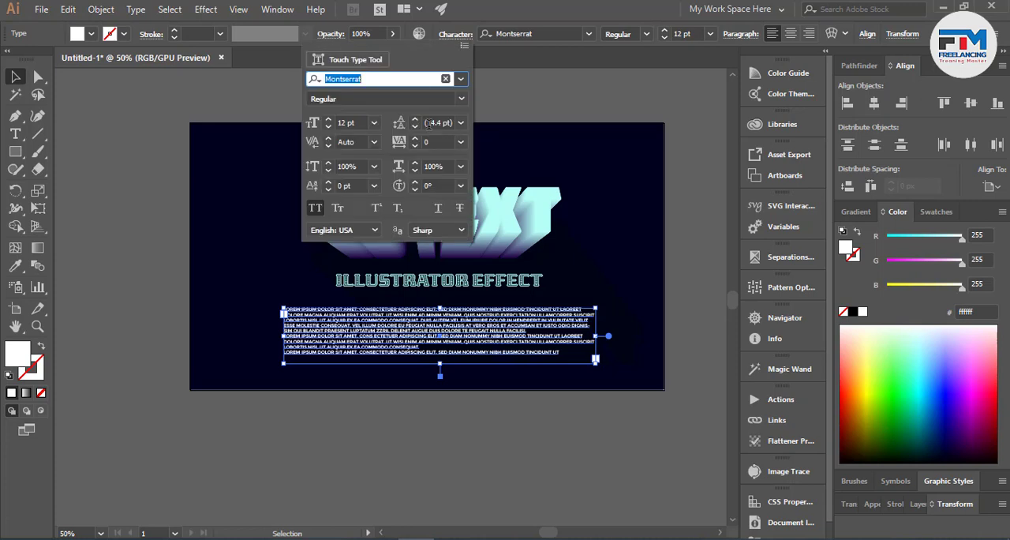
click(432, 123)
key(Up)
key(Up)
key(Up)
key(Up)
key(Up)
key(Up)
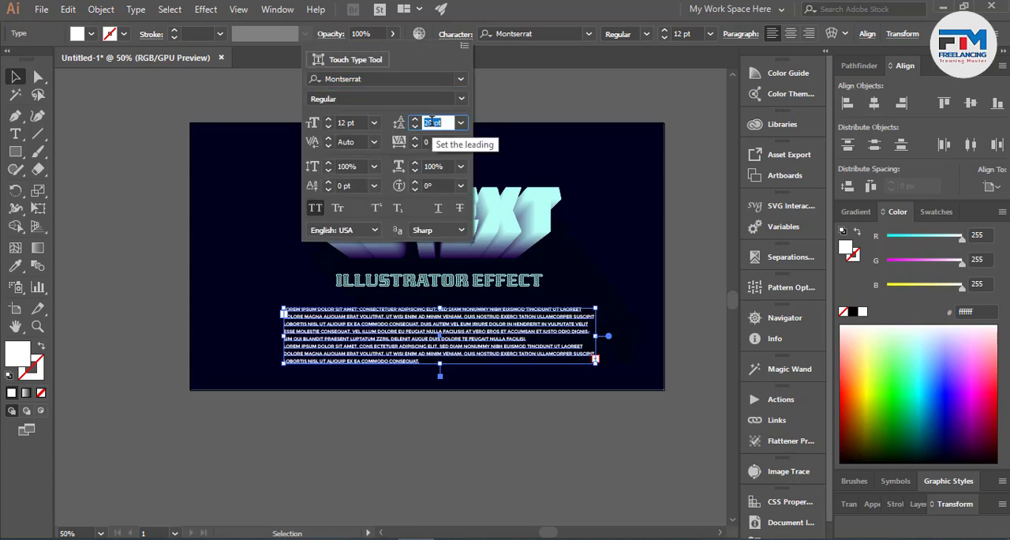
key(Down)
key(Down)
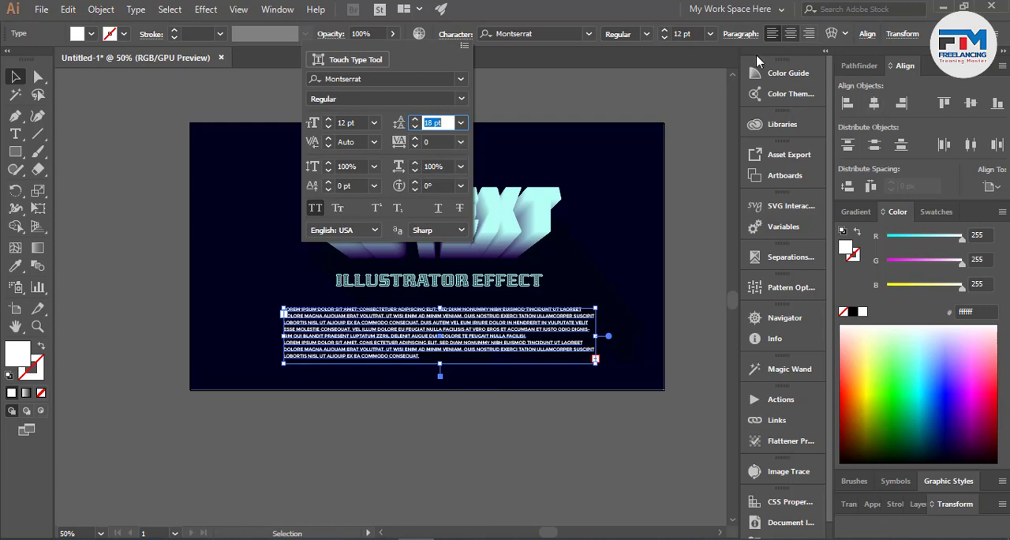
click(791, 36)
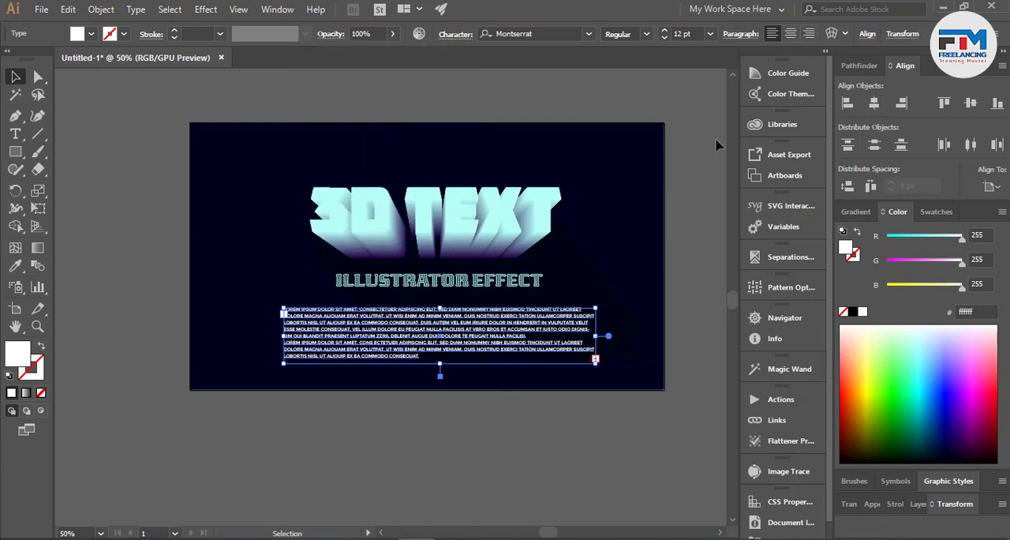
click(790, 35)
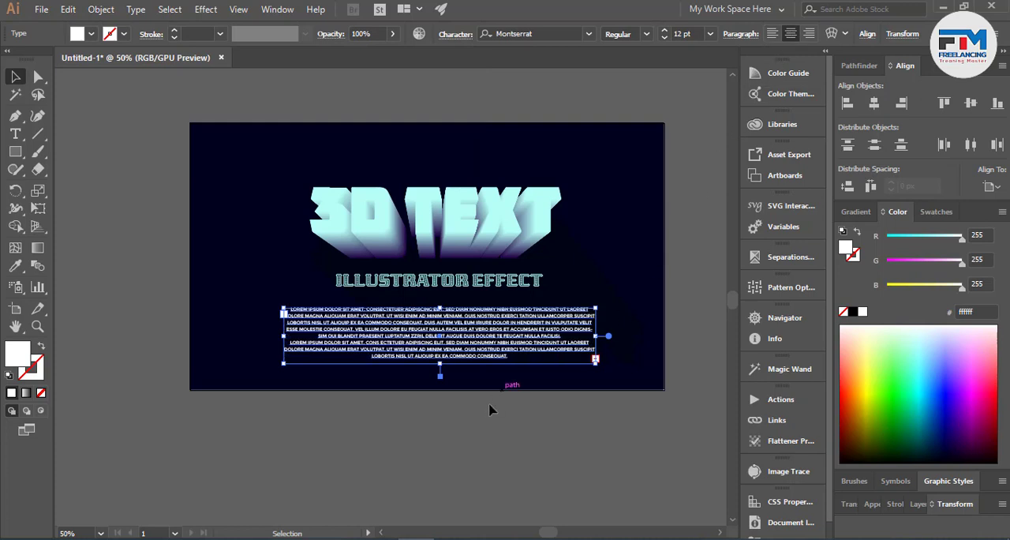
- Delete the last three lines of the placeholder paragraph and deselect the text frame
double_click(483, 336)
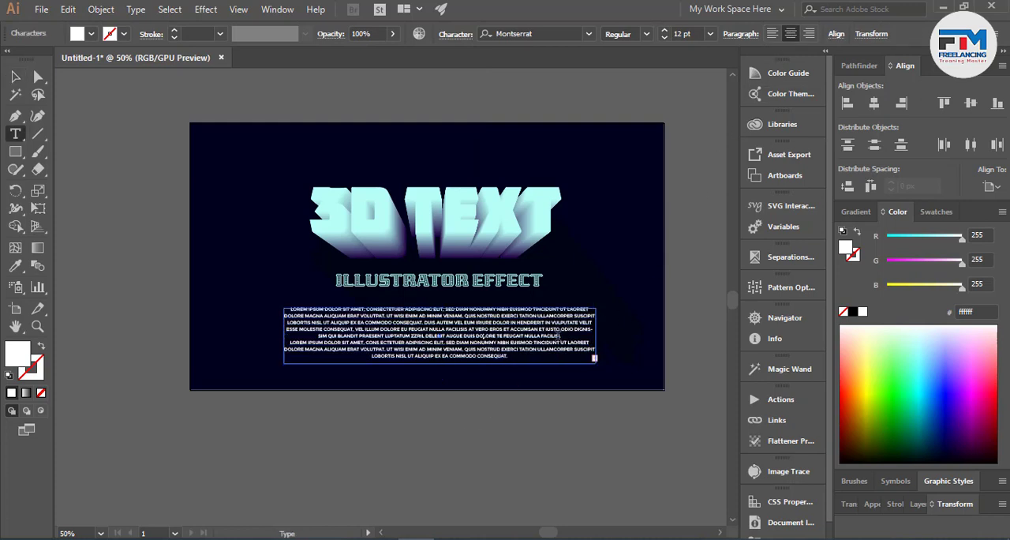
drag(560, 336, 594, 366)
key(BackSpace)
click(15, 77)
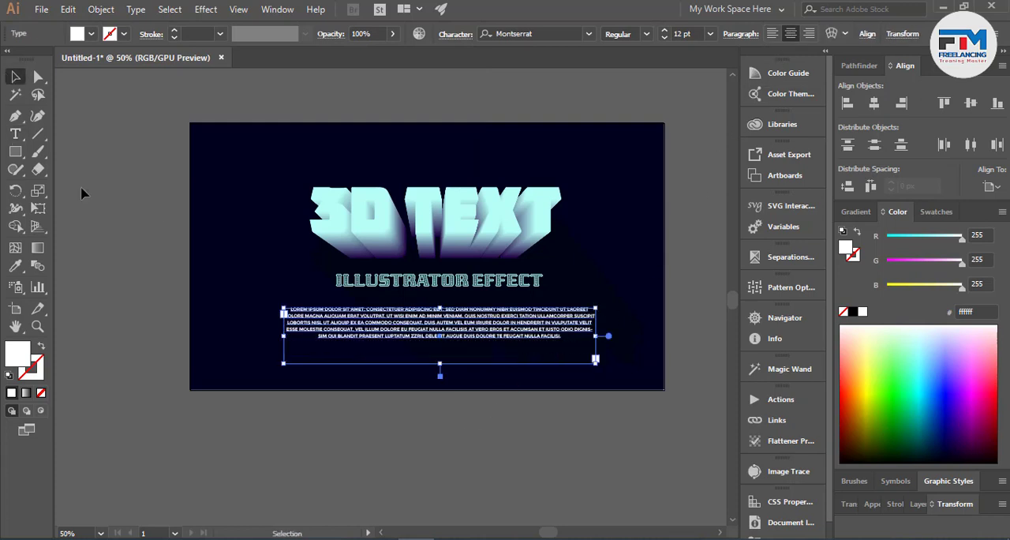
click(86, 196)
- Move the placeholder paragraph slightly lower on the artboard and set its opacity to 75%
scroll(203, 386, down, 1)
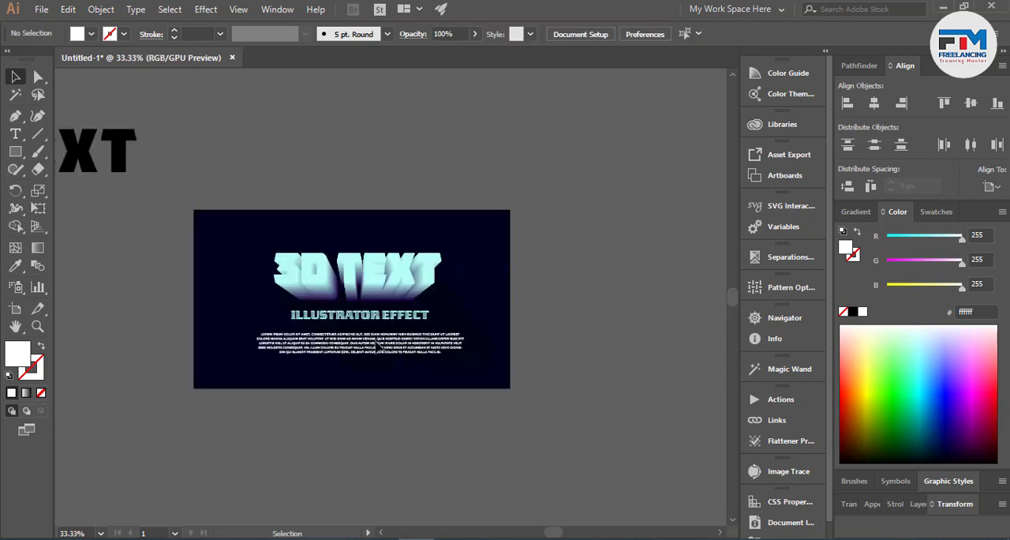
drag(377, 356, 374, 359)
drag(372, 33, 321, 33)
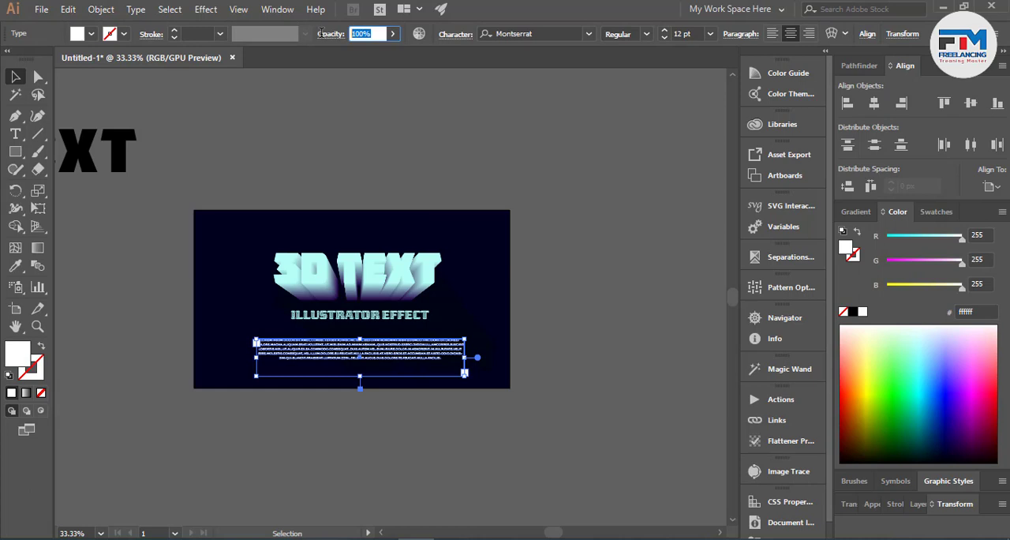
text(75)
key(Return)
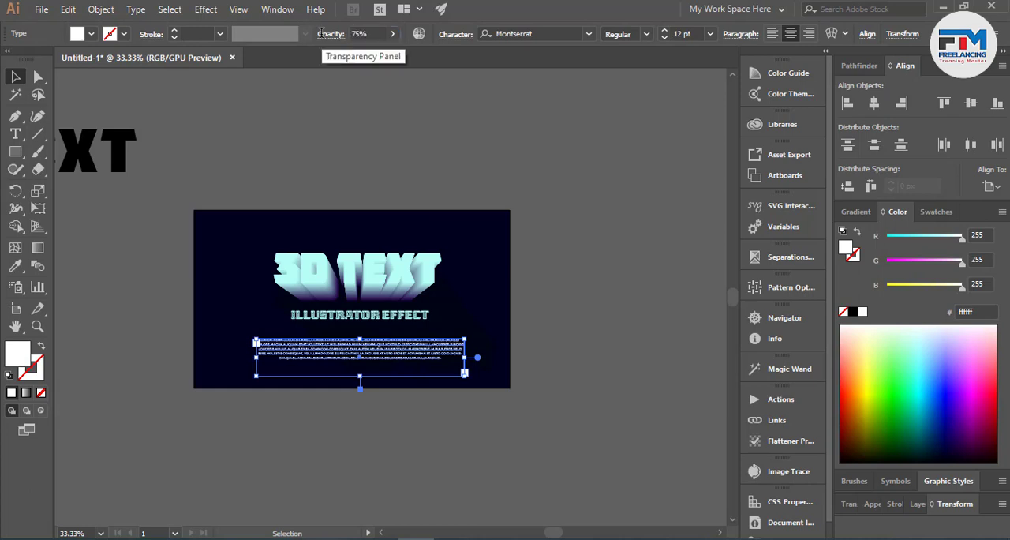
click(566, 279)
- Reduce the placeholder paragraph's opacity to 50% and deselect it
click(390, 337)
drag(371, 34, 318, 43)
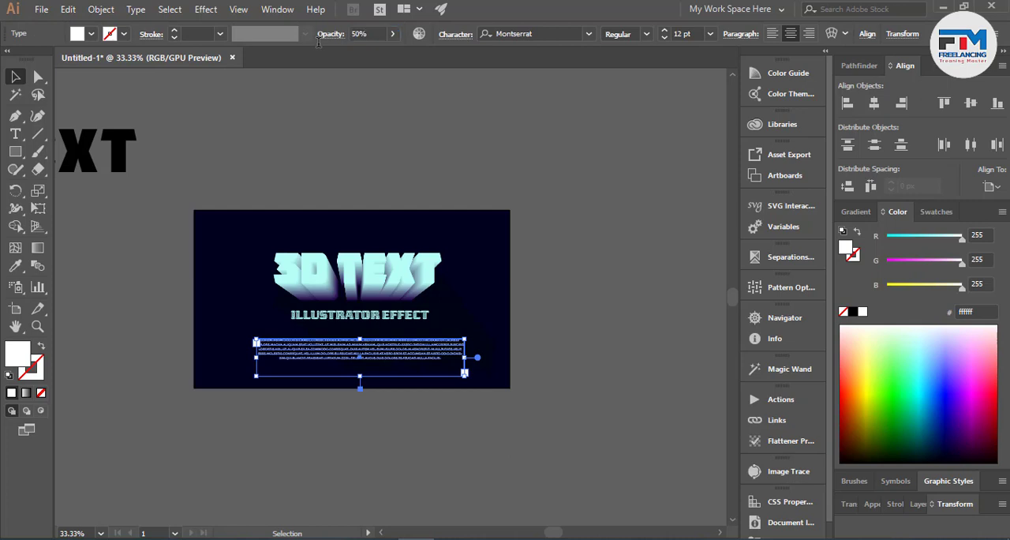
click(523, 260)
- Add a separate text object reading EPS in the empty area above the artboard
scroll(527, 268, down, 1)
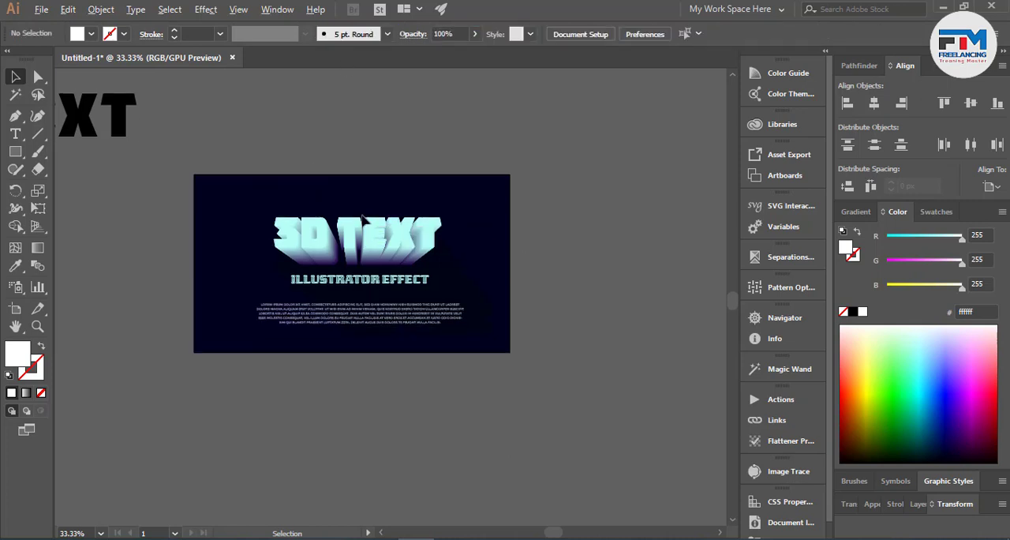
key(ctrl+1)
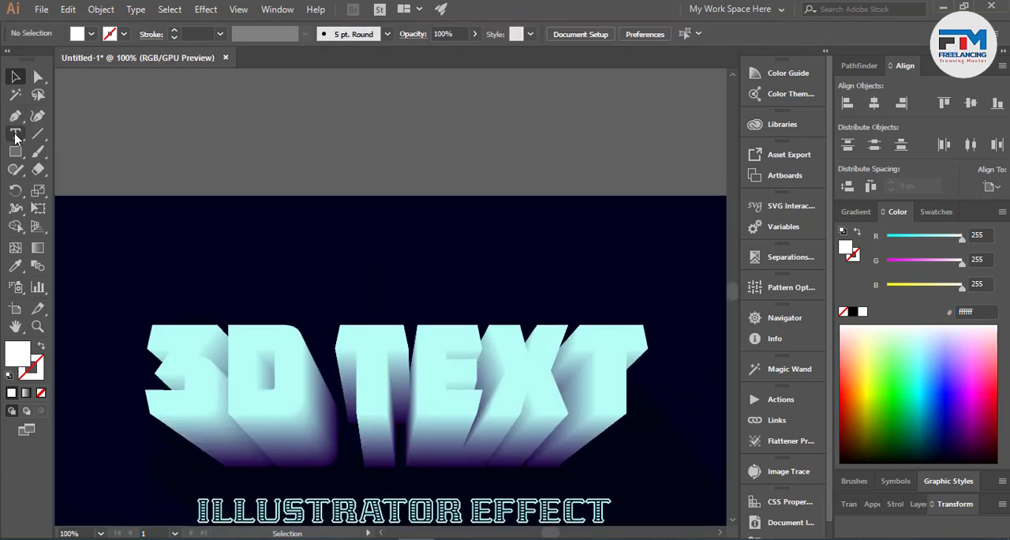
click(15, 133)
click(201, 104)
key(BackSpace)
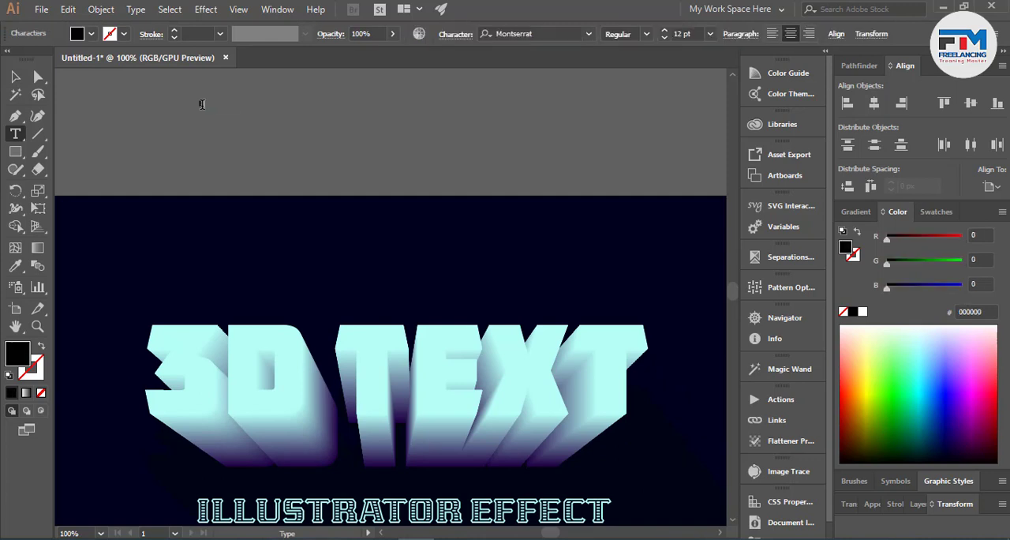
click(15, 76)
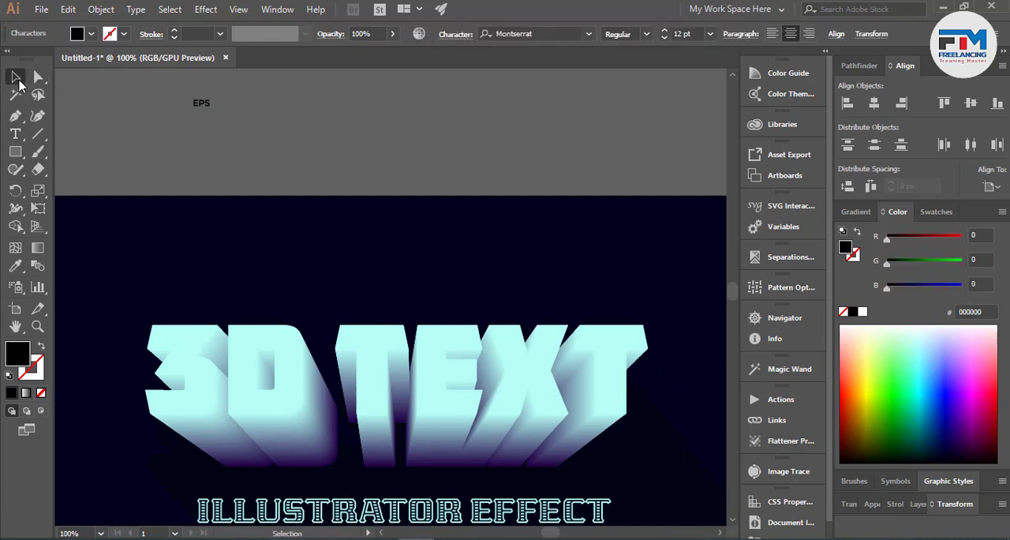
- Place the EPS text centred above the 3D letters at about 82 pt and fill it bright cyan #33EAFF
drag(209, 111, 416, 266)
click(415, 131)
drag(898, 383, 925, 372)
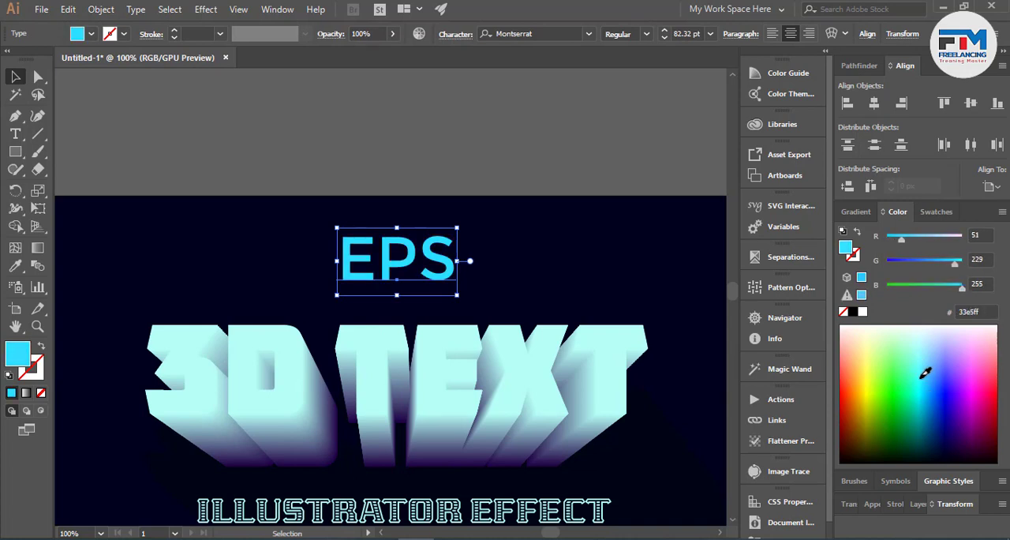
- Fade the EPS text by trying 25% opacity and raising it to 42%, and deselect it
click(374, 33)
text(25)
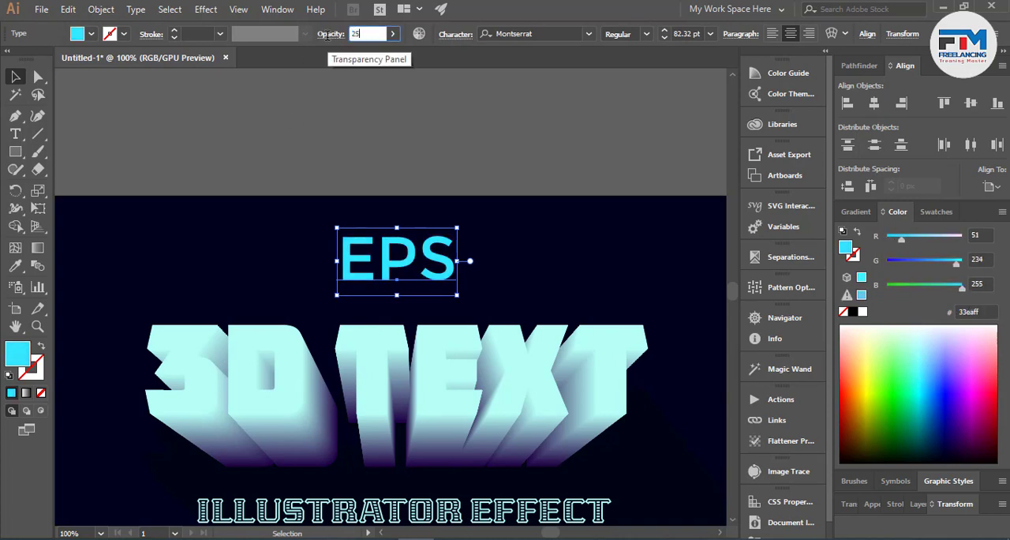
key(Return)
click(368, 34)
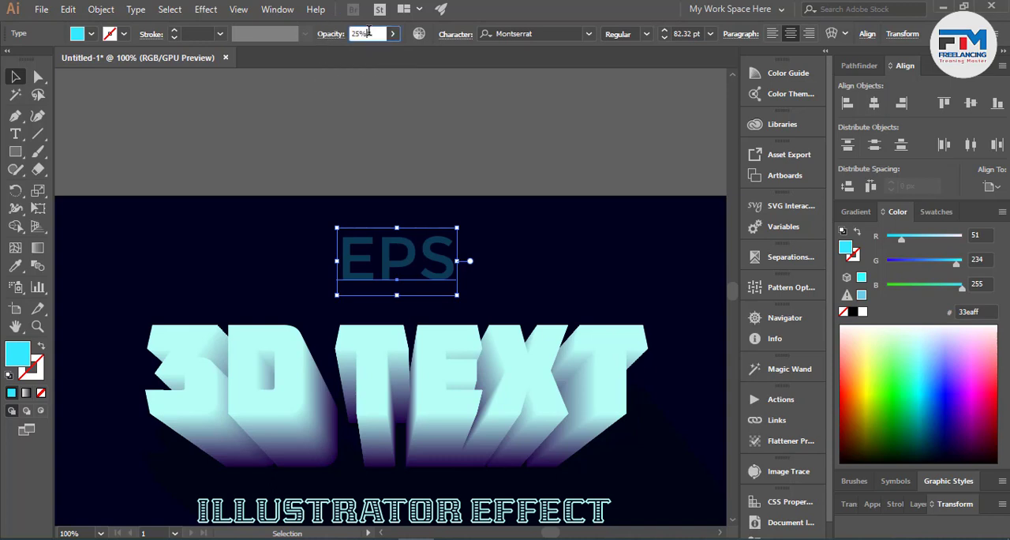
key(shift+Up)
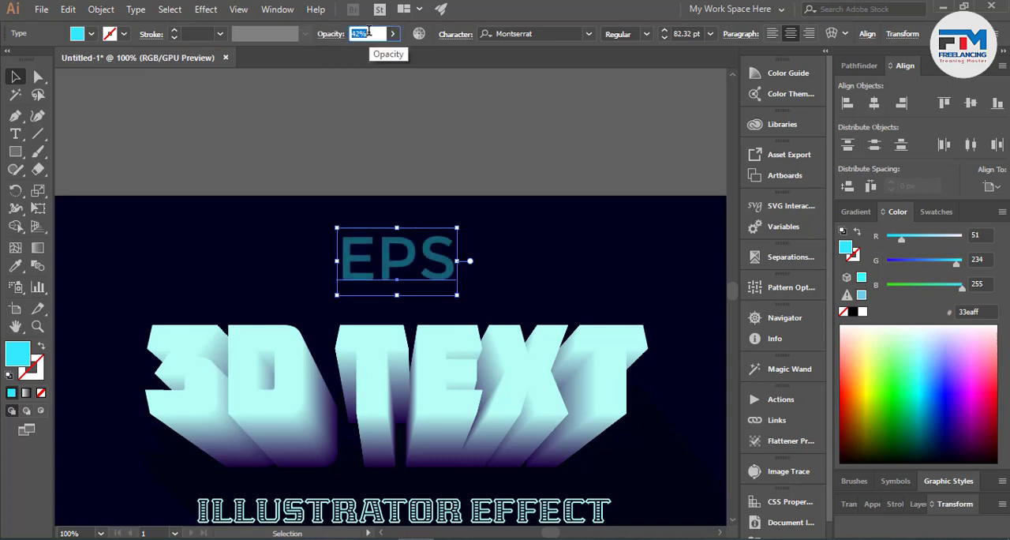
click(387, 150)
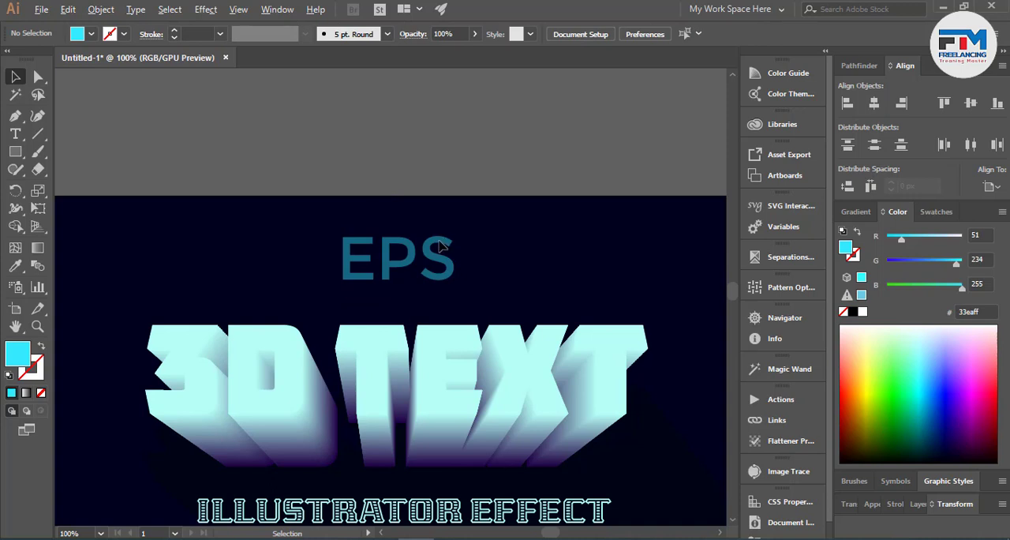
- Centre the EPS text, the ILLUSTRATOR EFFECT line and the placeholder paragraph horizontally on the artboard, leaving out the 3D letters
key(ctrl+minus)
key(ctrl+minus)
key(ctrl+minus)
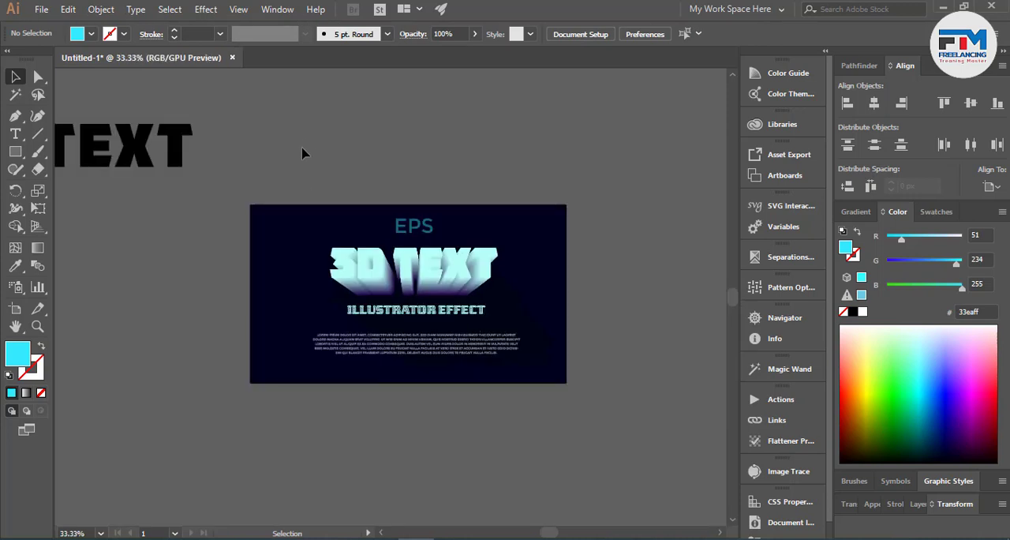
drag(268, 277, 502, 463)
shift+click(422, 280)
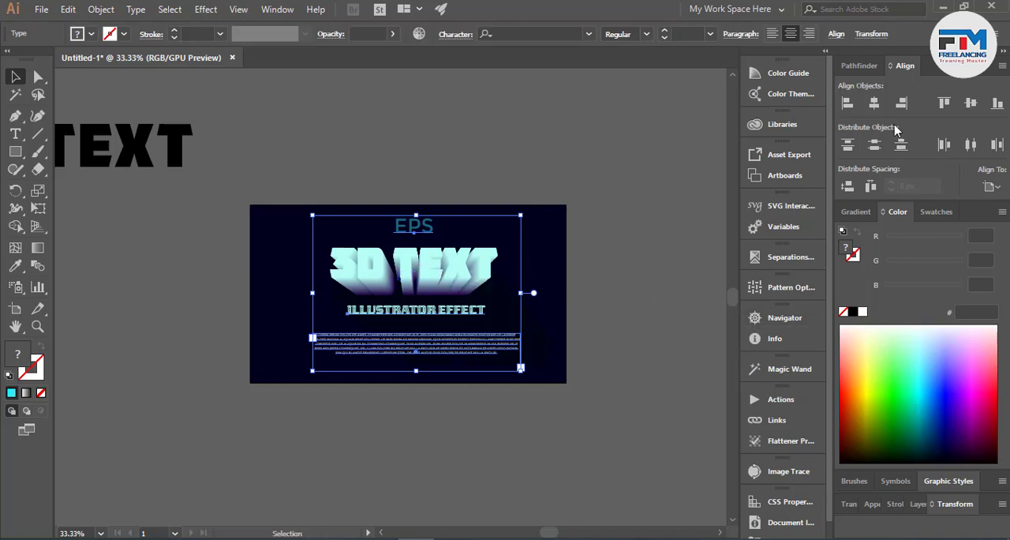
click(874, 103)
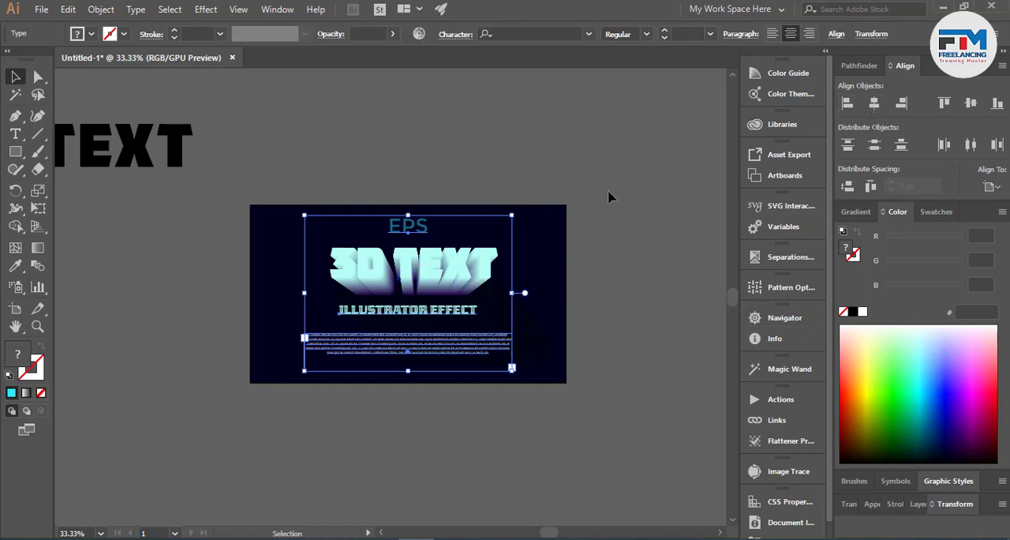
click(608, 197)
- Centre the 3D TEXT blend horizontally on the artboard and deselect it
click(446, 274)
click(874, 104)
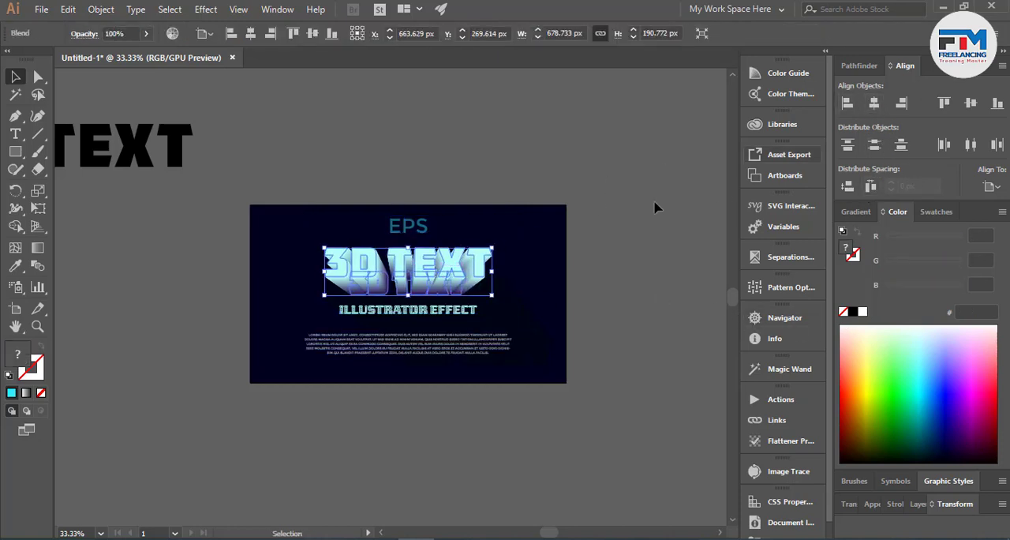
click(583, 292)
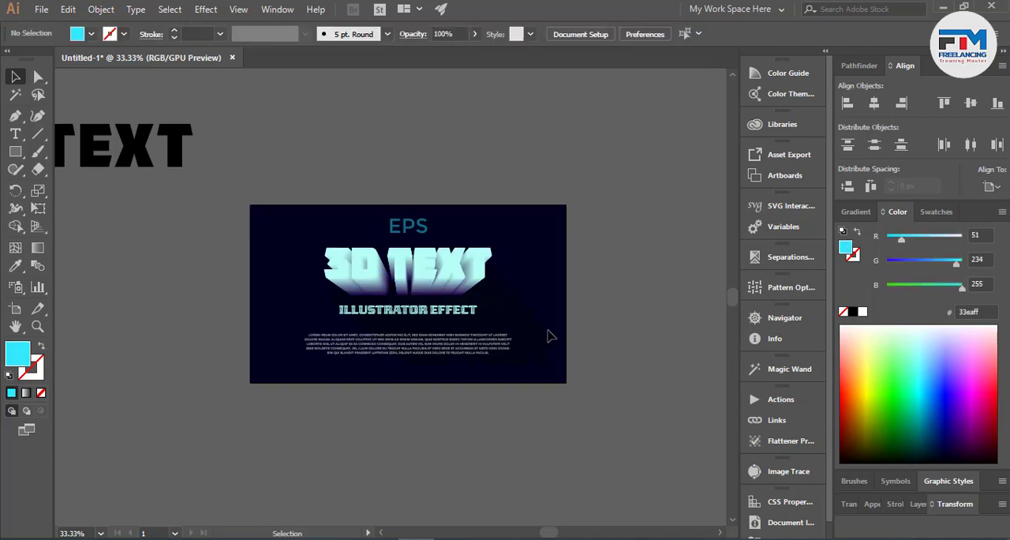